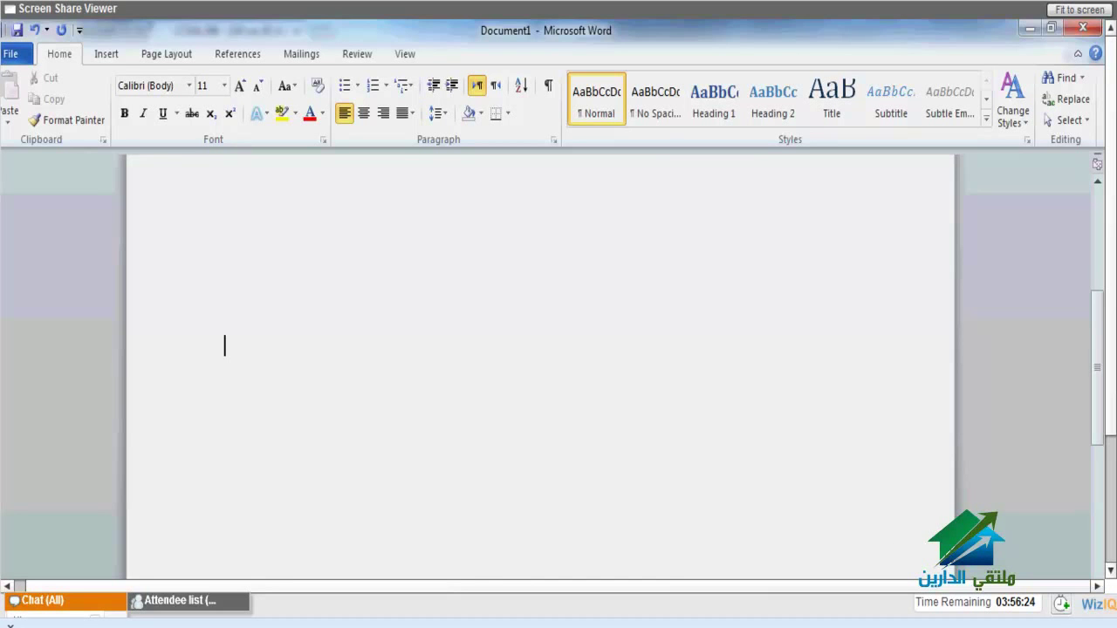
- Type 'Ip address', 'Port' and 'protocol' on separate lines and make all text size 20
text(Ip address)
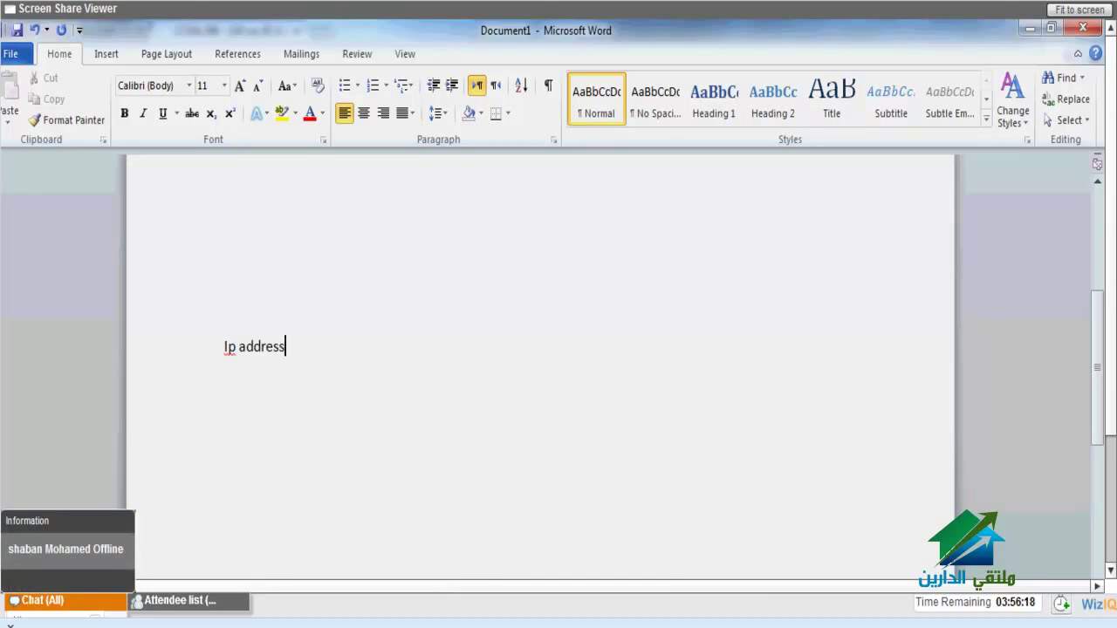
key(Return)
text(Port)
key(Return)
text(protoc)
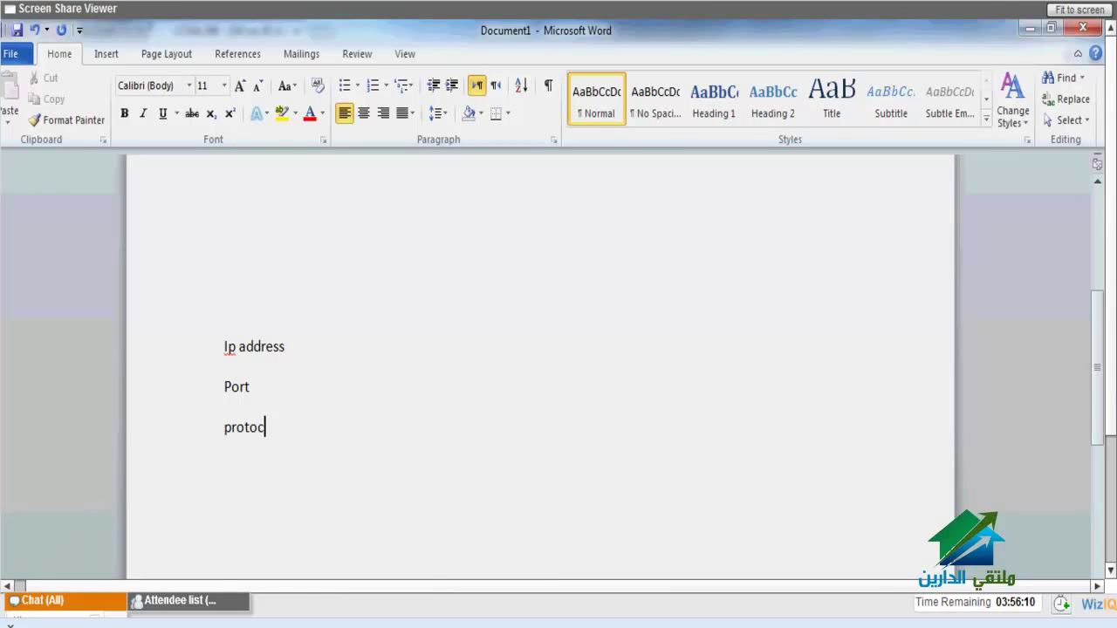
text(ol)
key(ctrl+a)
key(ctrl+shift+period)
key(ctrl+shift+period)
key(ctrl+shift+period)
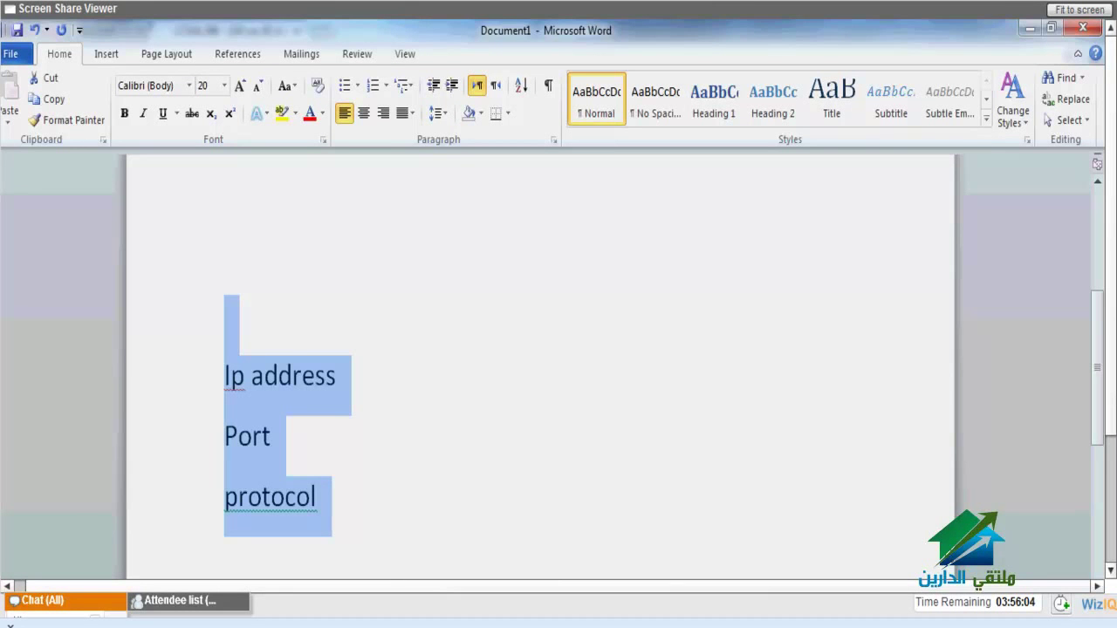
click(498, 465)
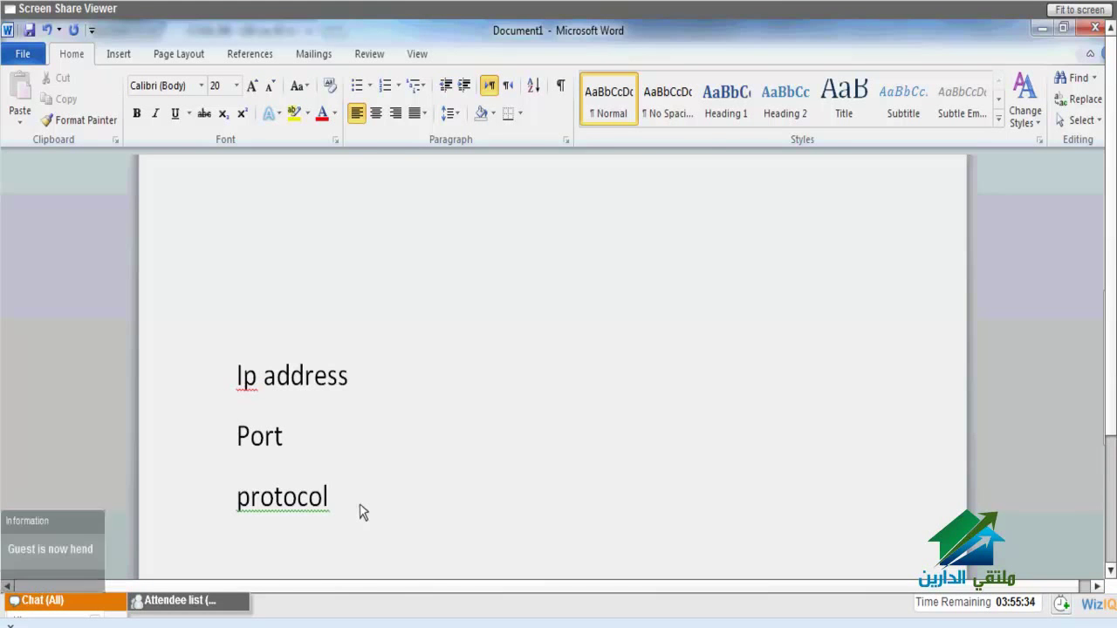
key(Up)
key(Up)
key(Right)
key(Right)
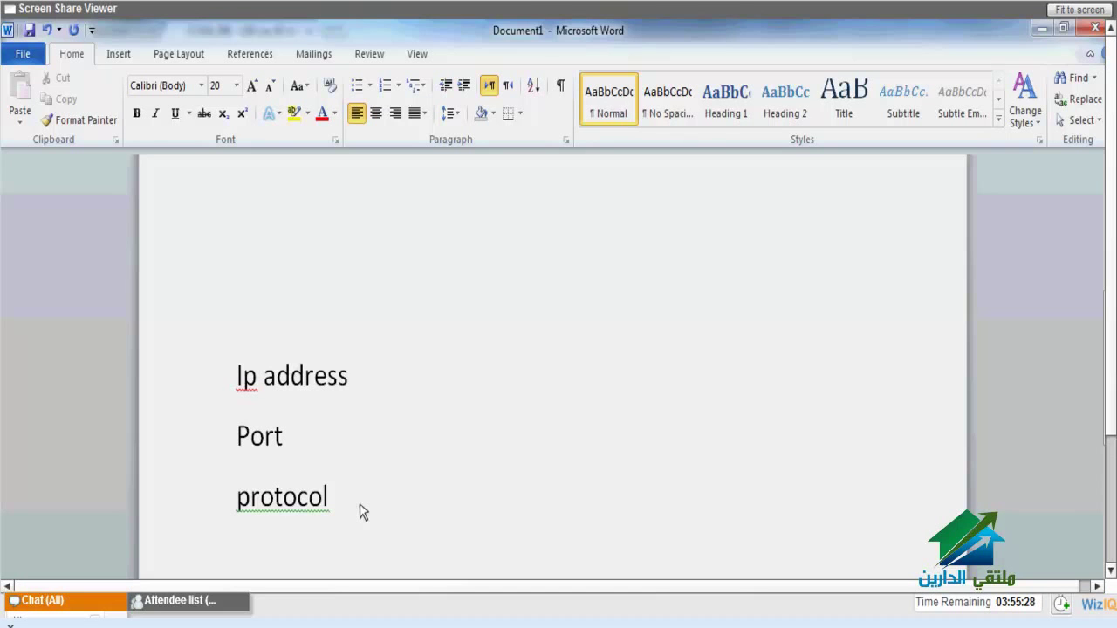
- Append 'internet protocol' after 'Ip address' on the first line
text(internet proto)
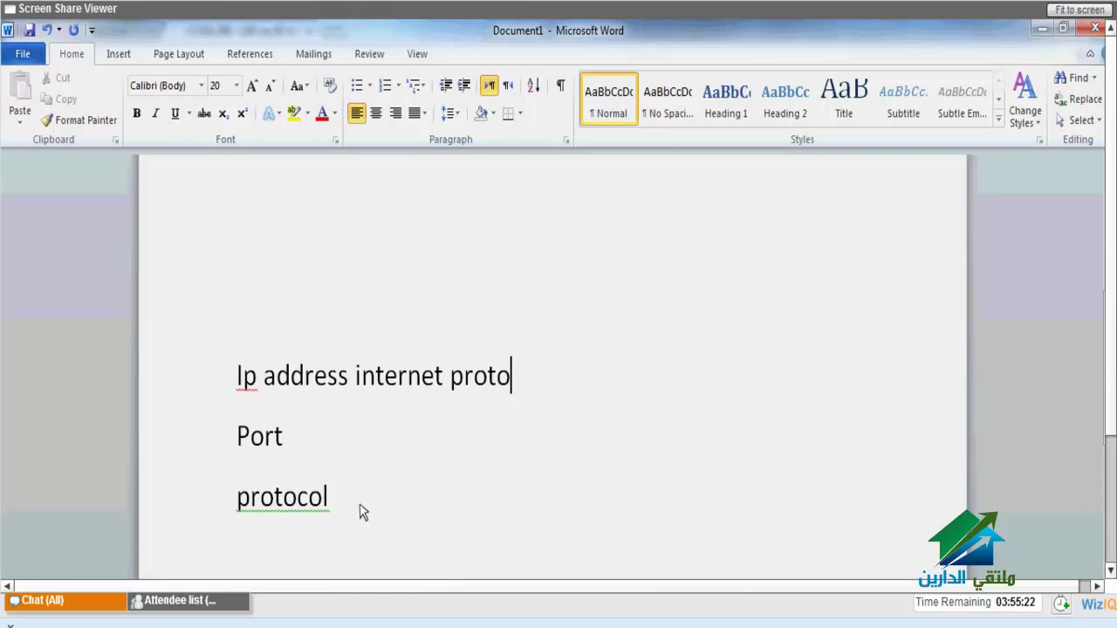
text(col)
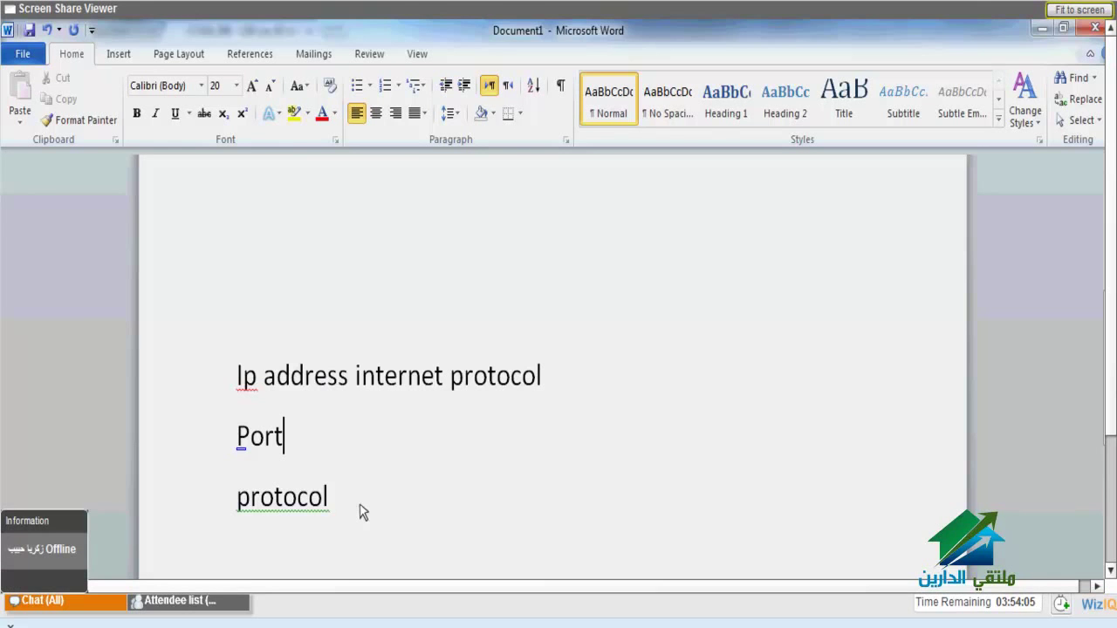
click(362, 512)
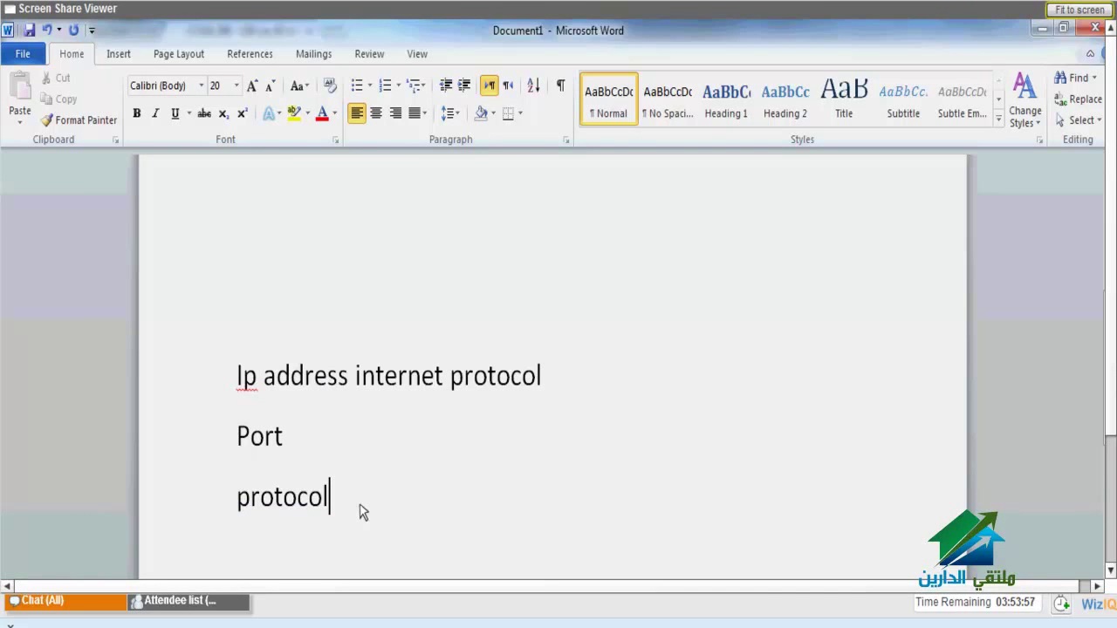
click(377, 375)
click(384, 393)
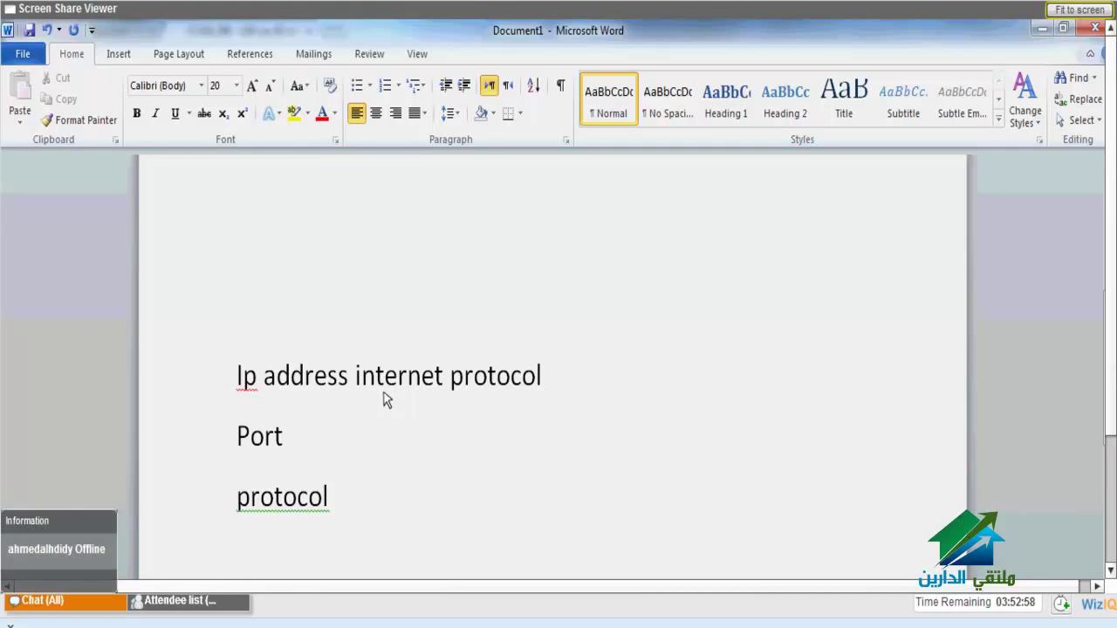
- Place the insertion point inside the word 'internet' on the first line
click(384, 393)
text(http)
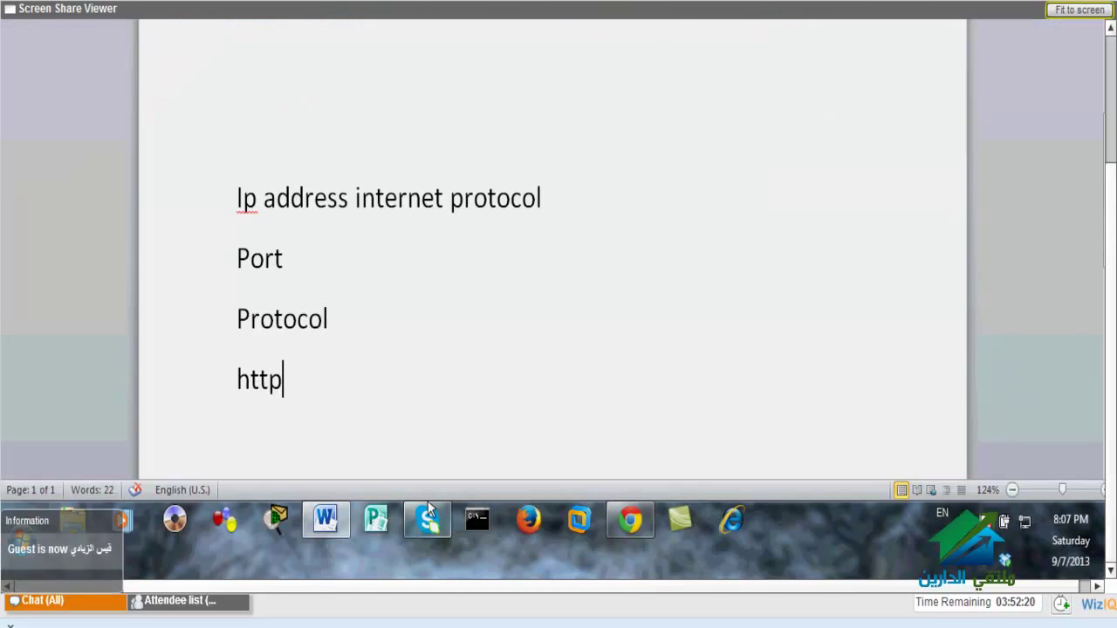
- View the Yahoo Mail course email in Chrome, then enter 'httclipearth.com/networkat' in a new tab
click(630, 521)
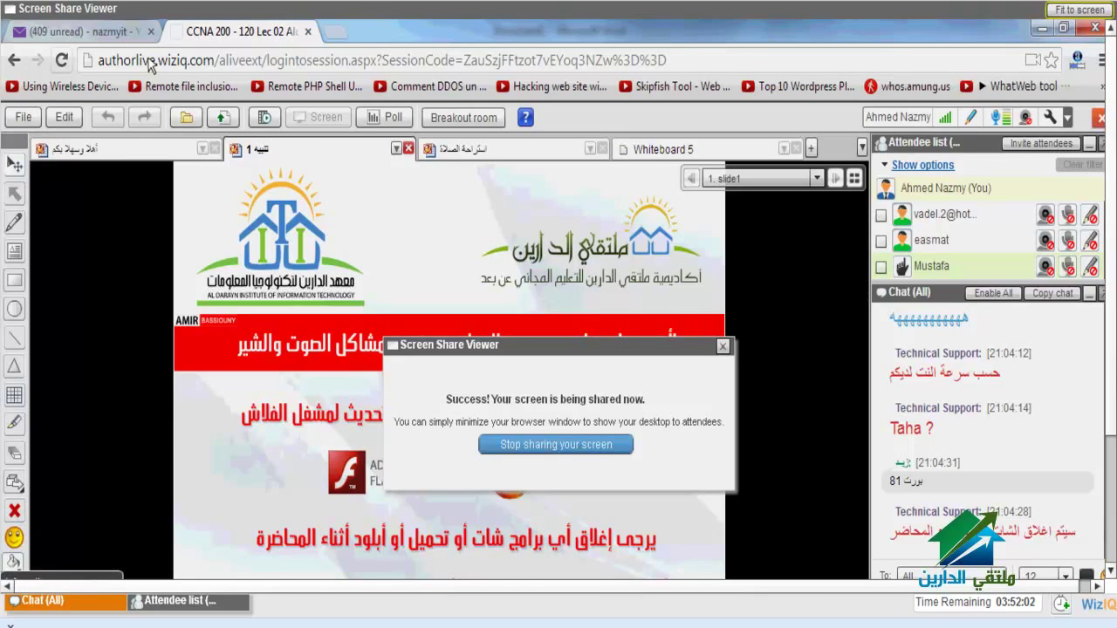
click(131, 31)
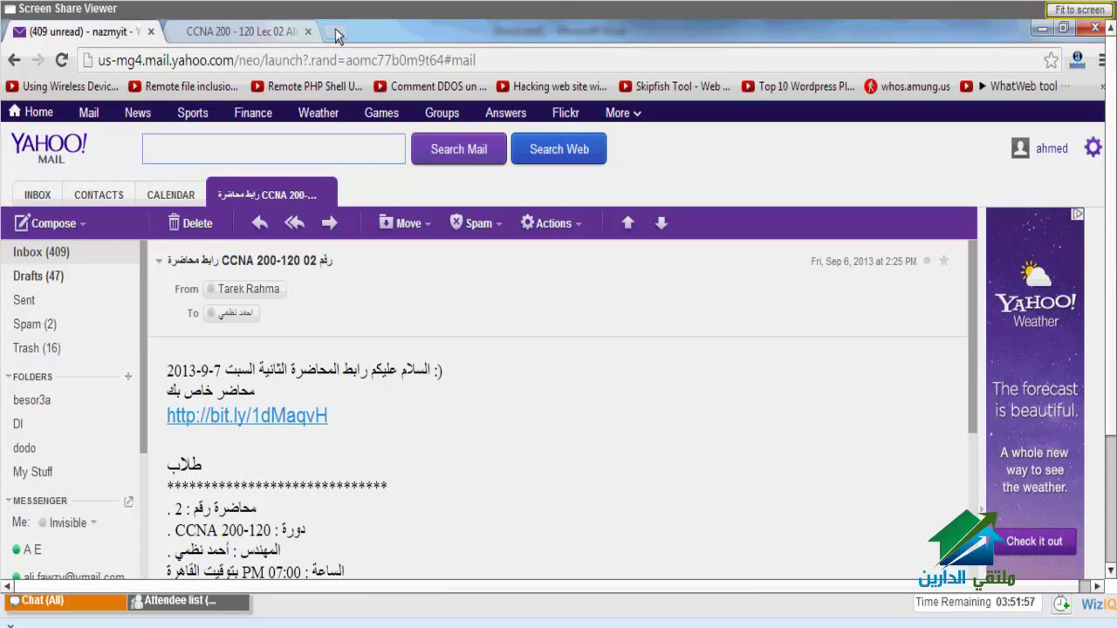
click(337, 33)
text(httclipearth.com/networkat)
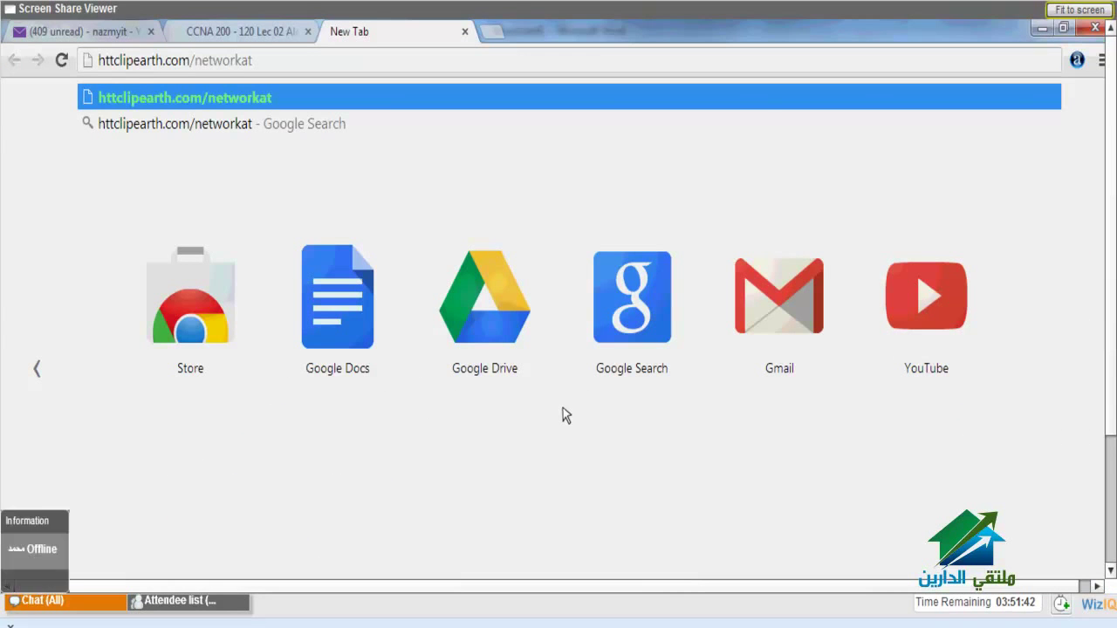
- Load the typed clipearth.com address in Chrome
key(Return)
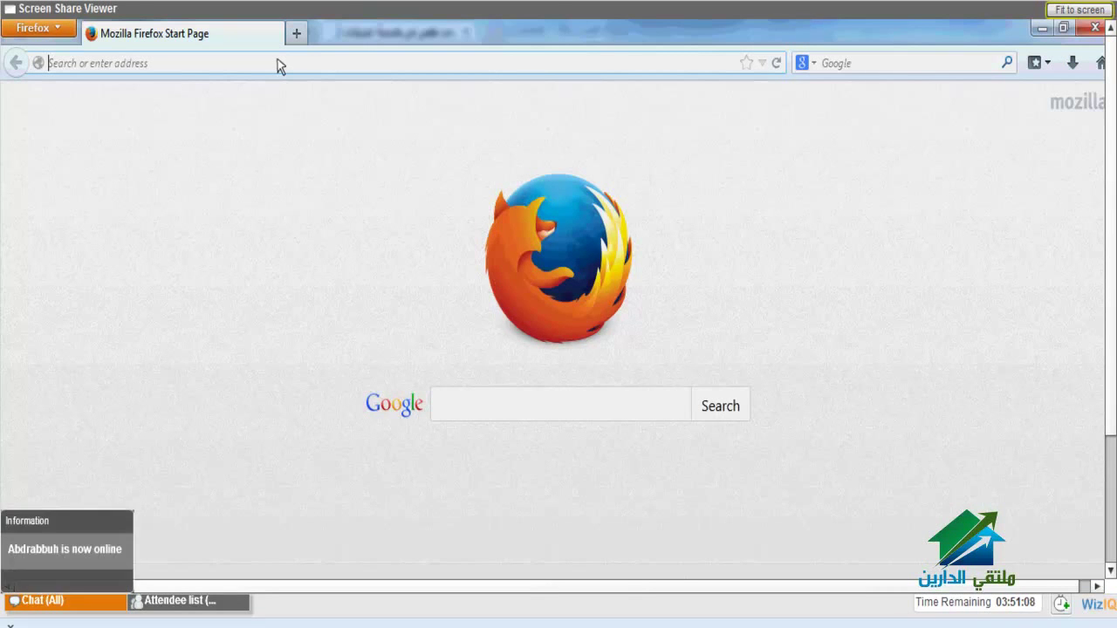
text(www.facebook.com)
key(Return)
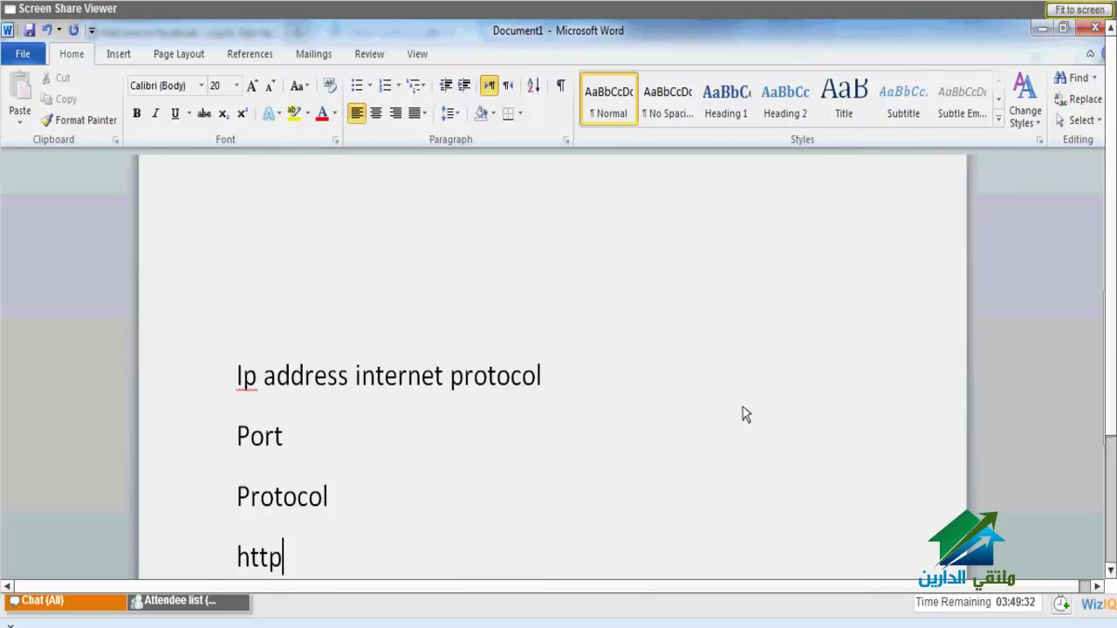
- Add '65536' after 'Port' on the second line
click(742, 414)
text(655)
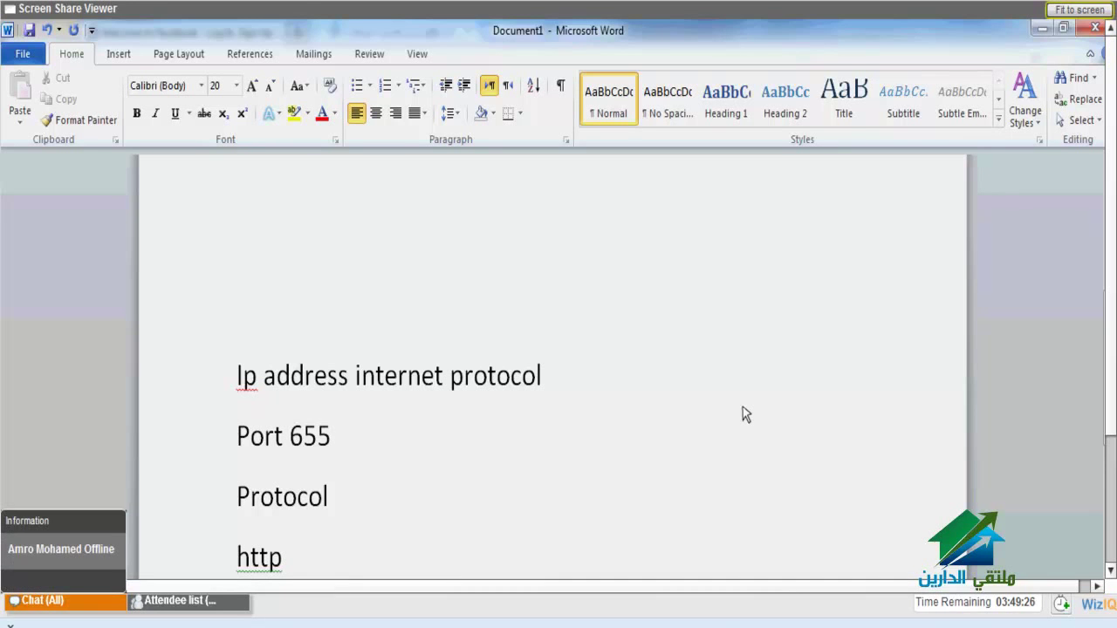
text(36)
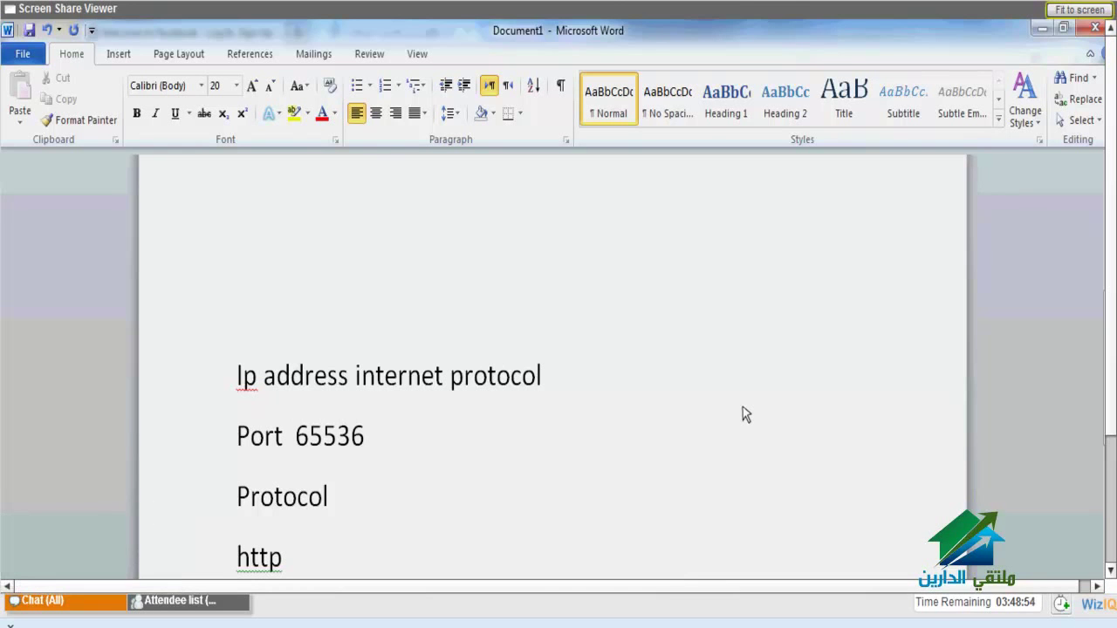
- Add port number '80' after 'http' on the fourth line
text(80)
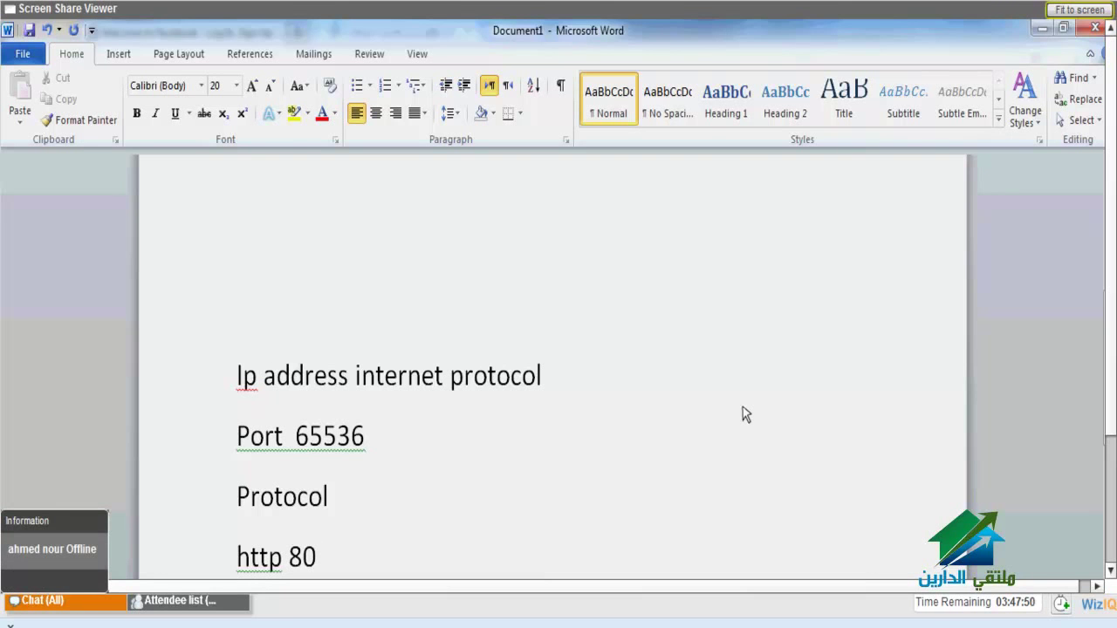
- Add the lines 'pop 110' and 'smtp 25' to the port list
scroll(743, 407, down, 2)
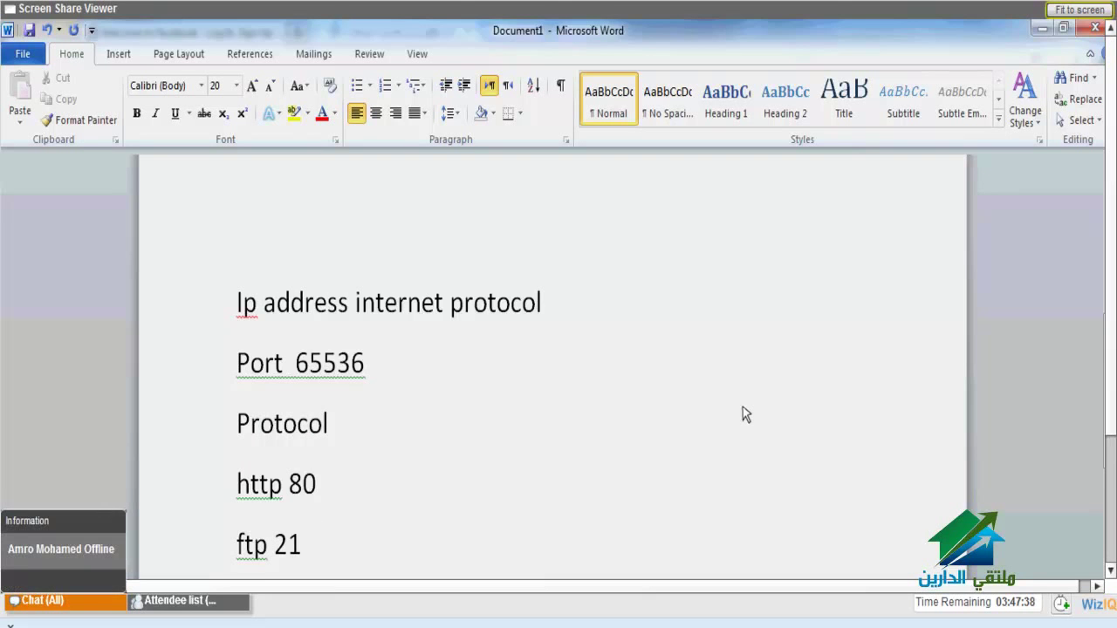
text(pop)
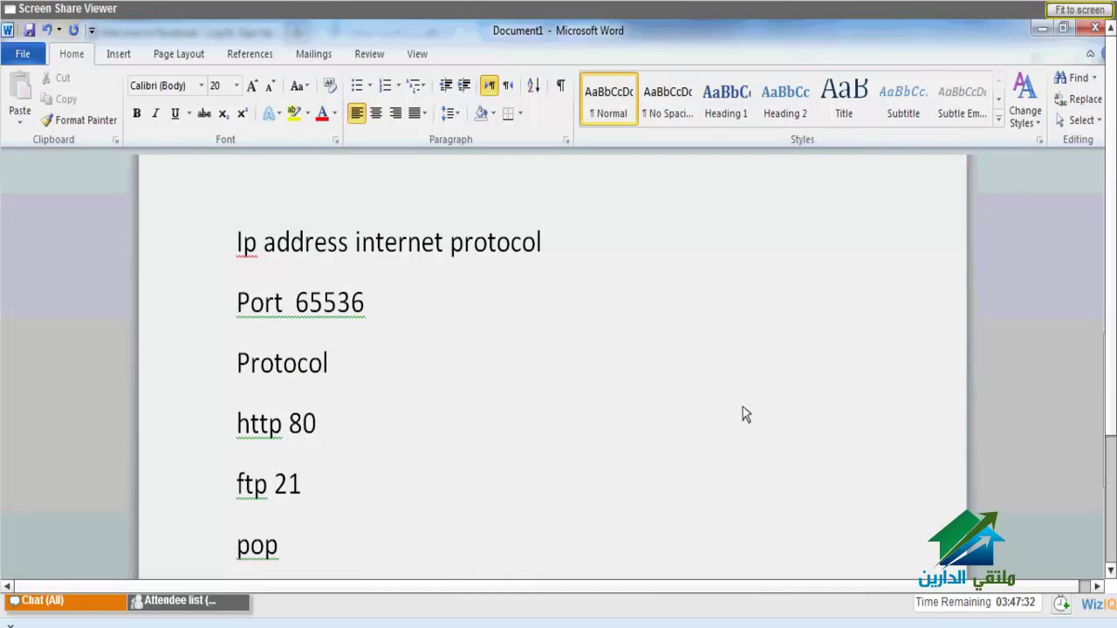
text( 110)
key(Return)
text(smtp 25)
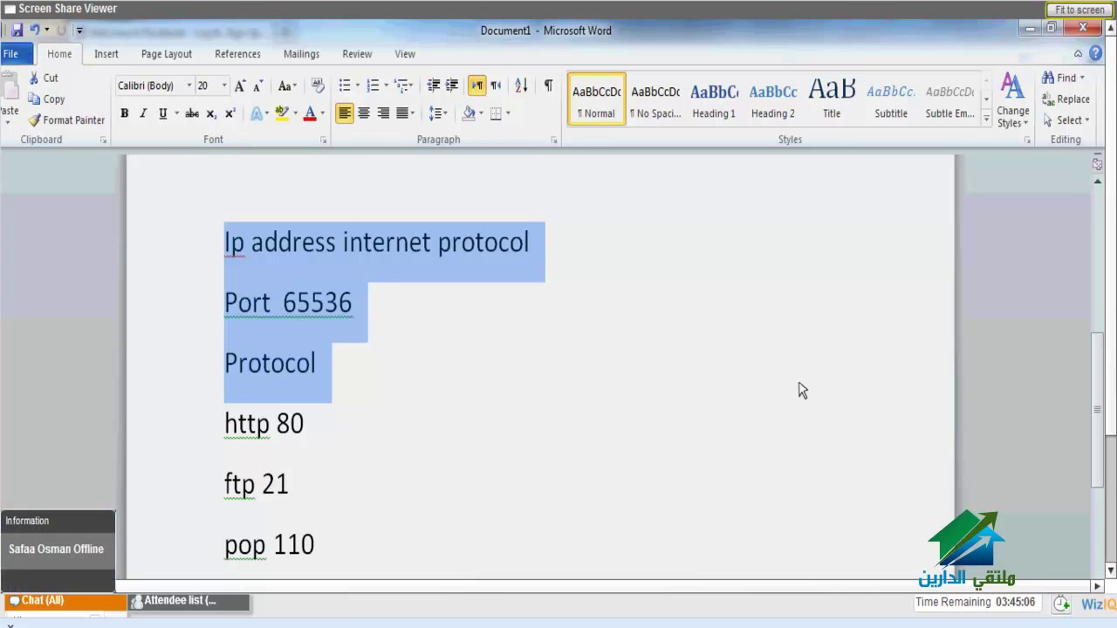
- Highlight only the 'Port 65536' and 'Protocol' lines
drag(225, 302, 341, 378)
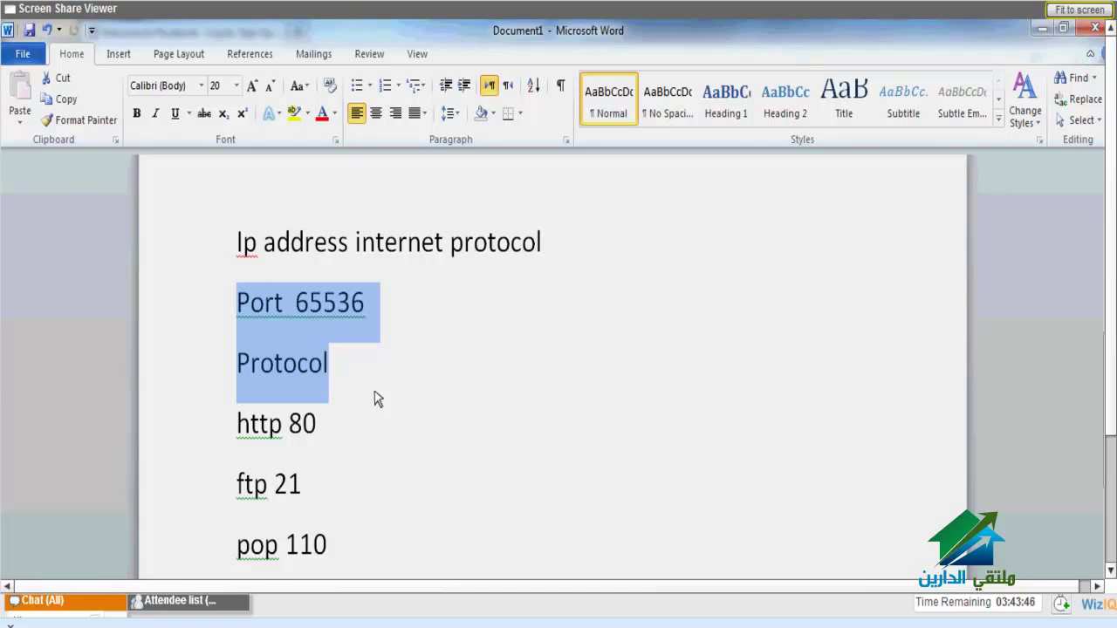
- Scroll through the Word notes under the VLSM heading
scroll(377, 399, down, 2)
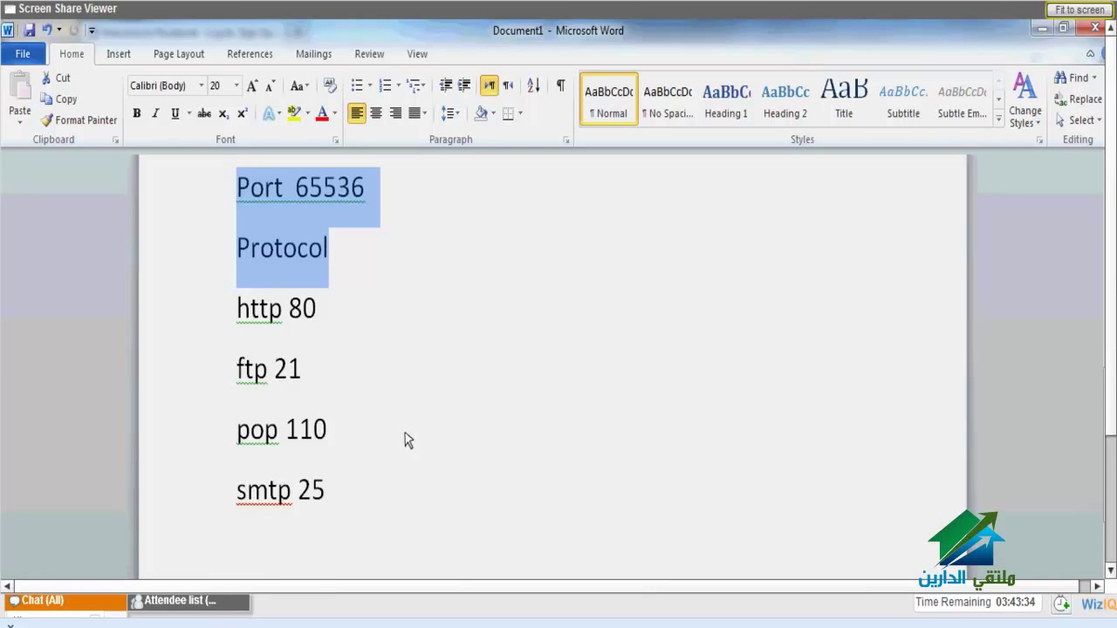
scroll(405, 432, up, 1)
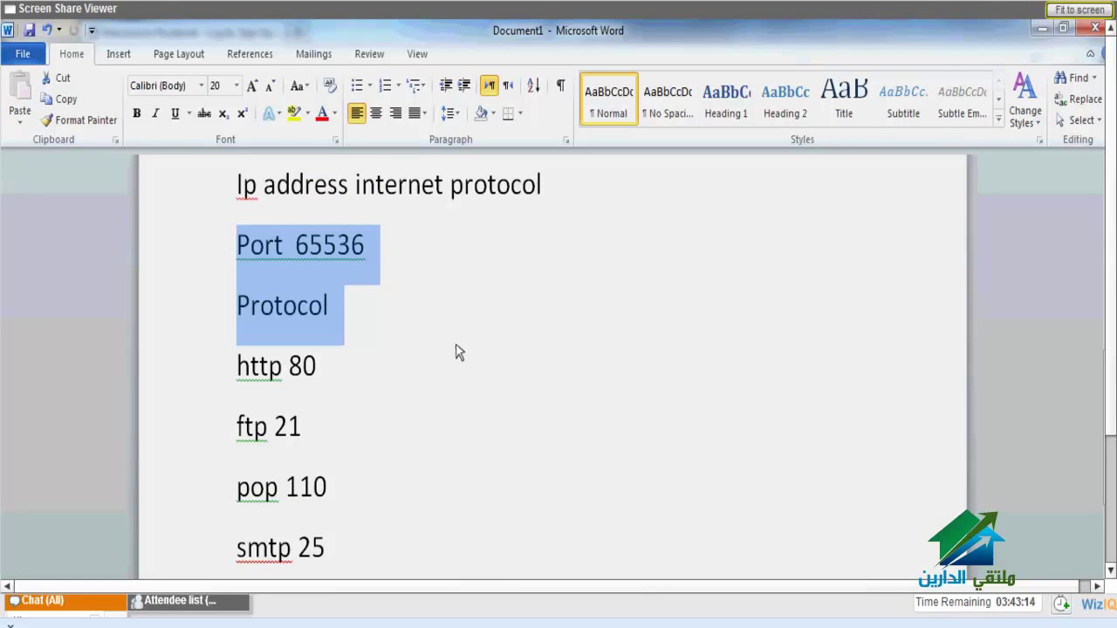
scroll(533, 401, down, 1)
scroll(533, 402, up, 2)
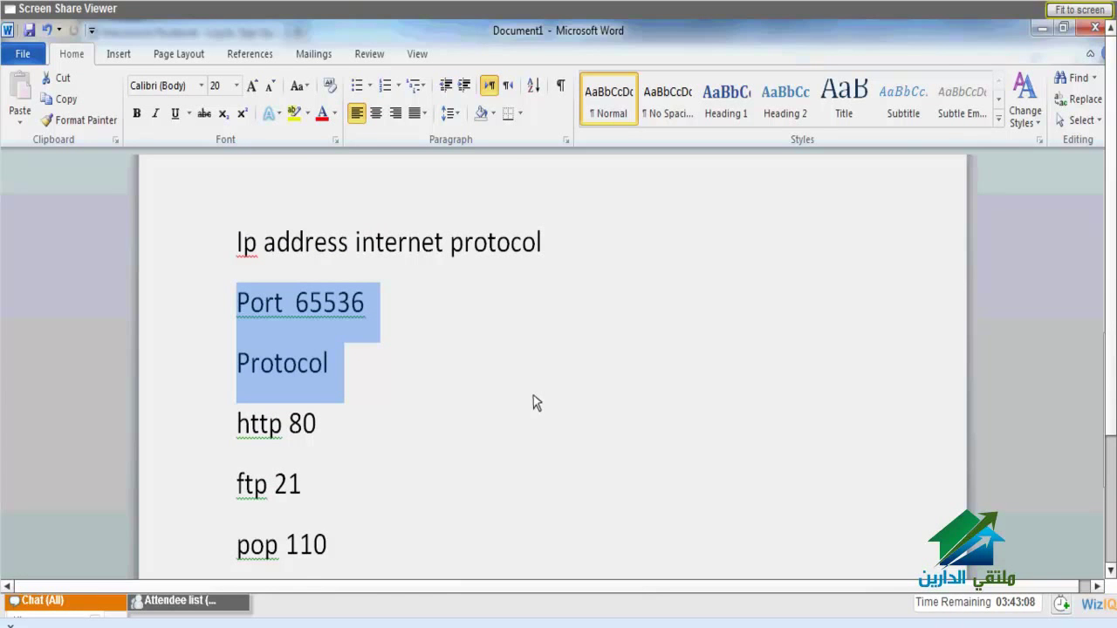
scroll(533, 394, up, 4)
scroll(535, 392, up, 1)
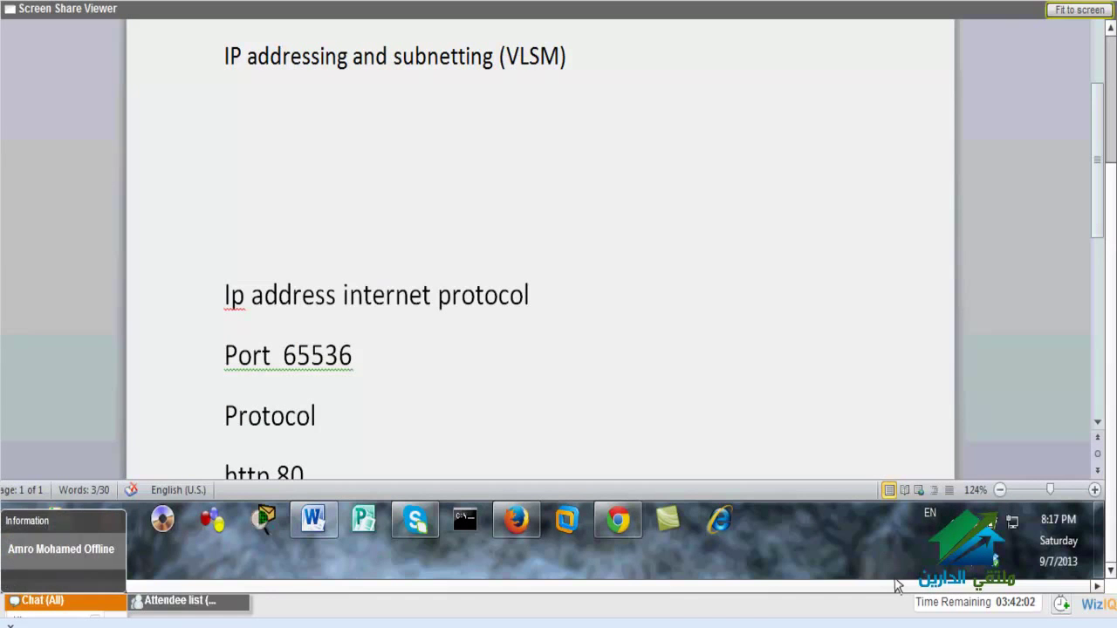
- Reach the network adapter list through the tray icon's Network and Sharing Center
right_click(1013, 522)
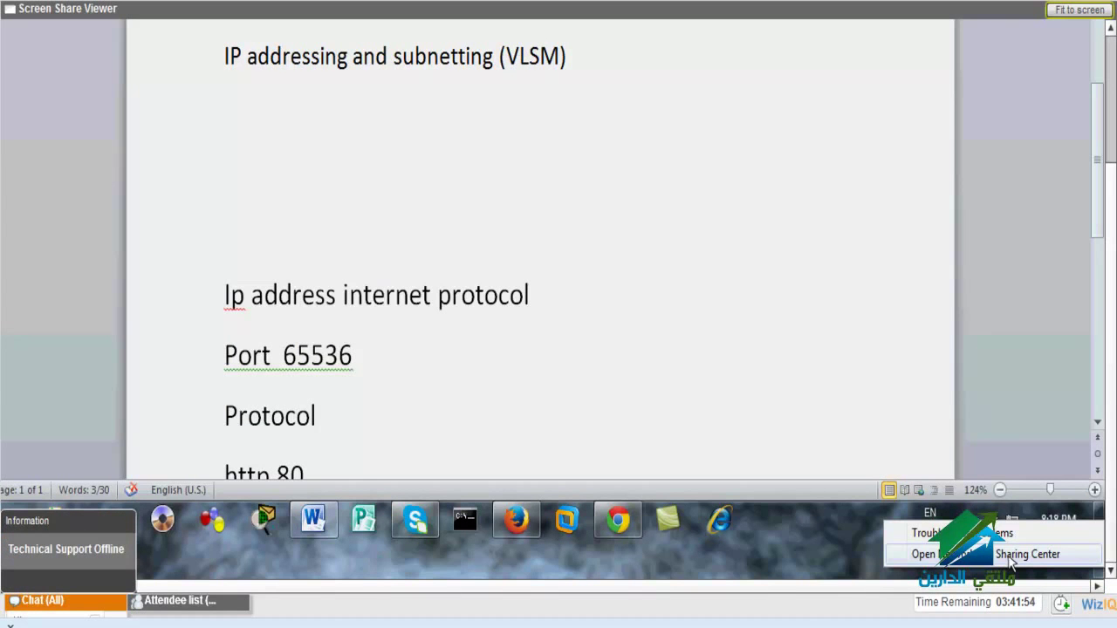
click(1010, 556)
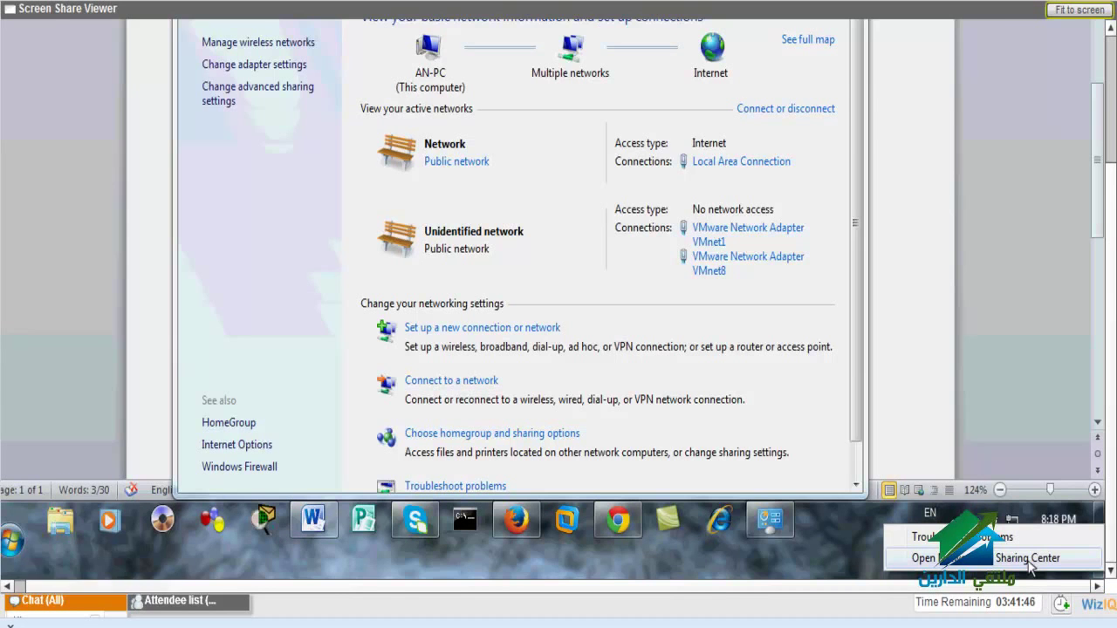
click(1030, 558)
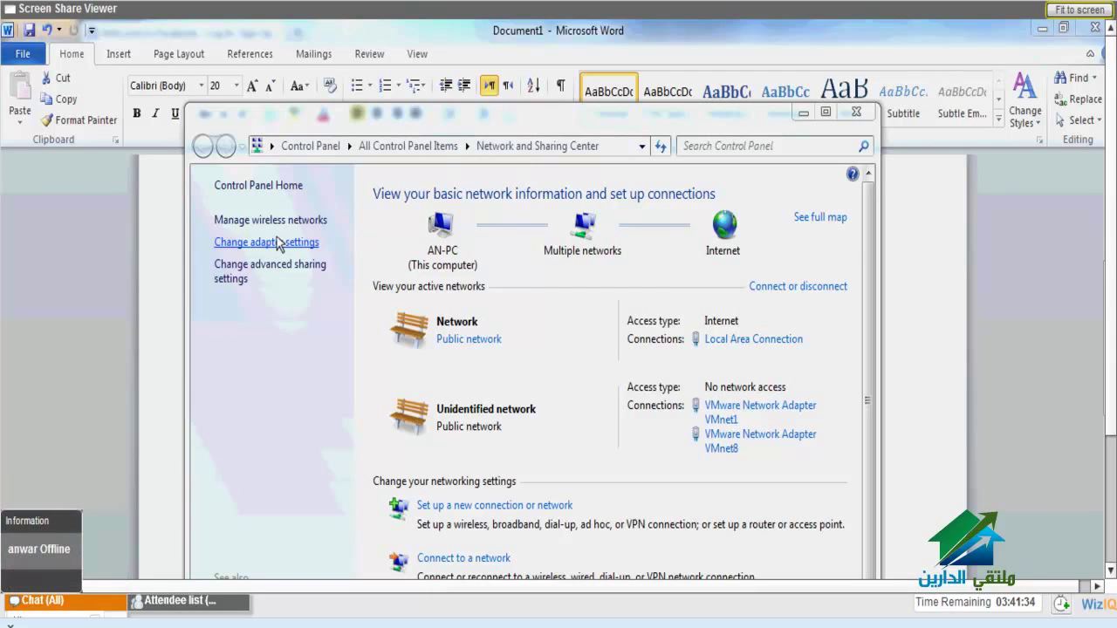
click(278, 245)
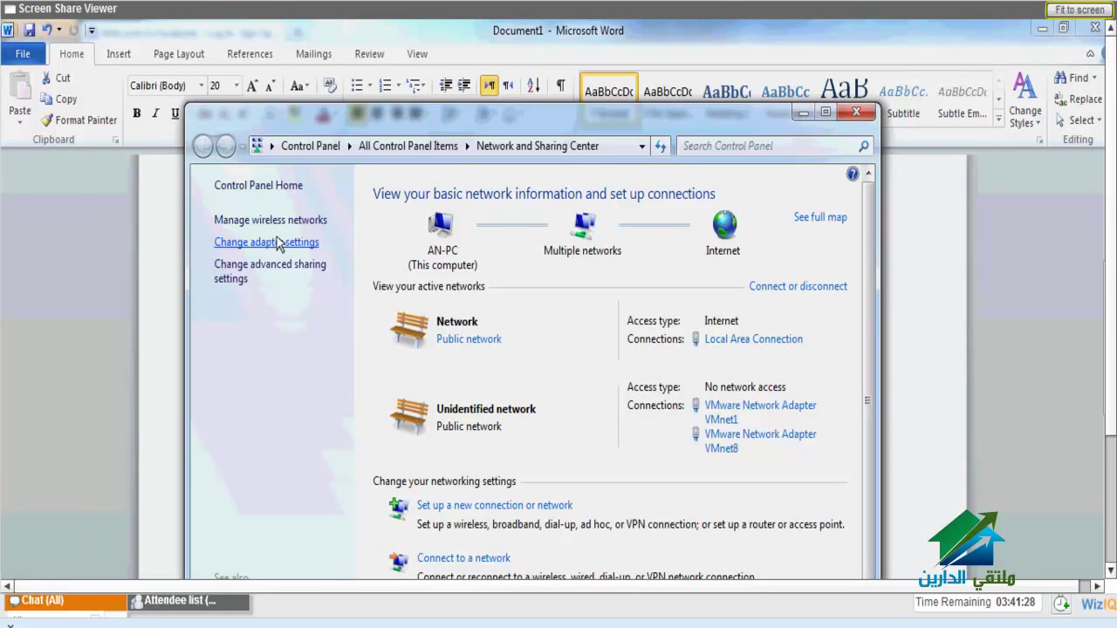
click(277, 244)
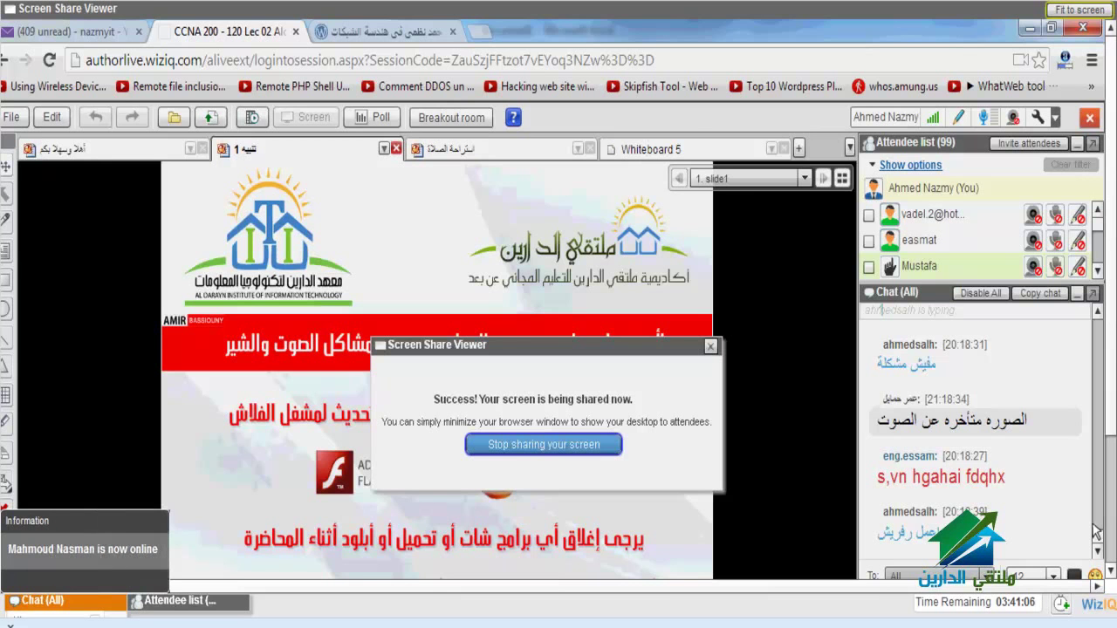
- Scroll the Word notes under 'IP addressing and subnetting (VLSM)' for attendees
scroll(1096, 532, down, 3)
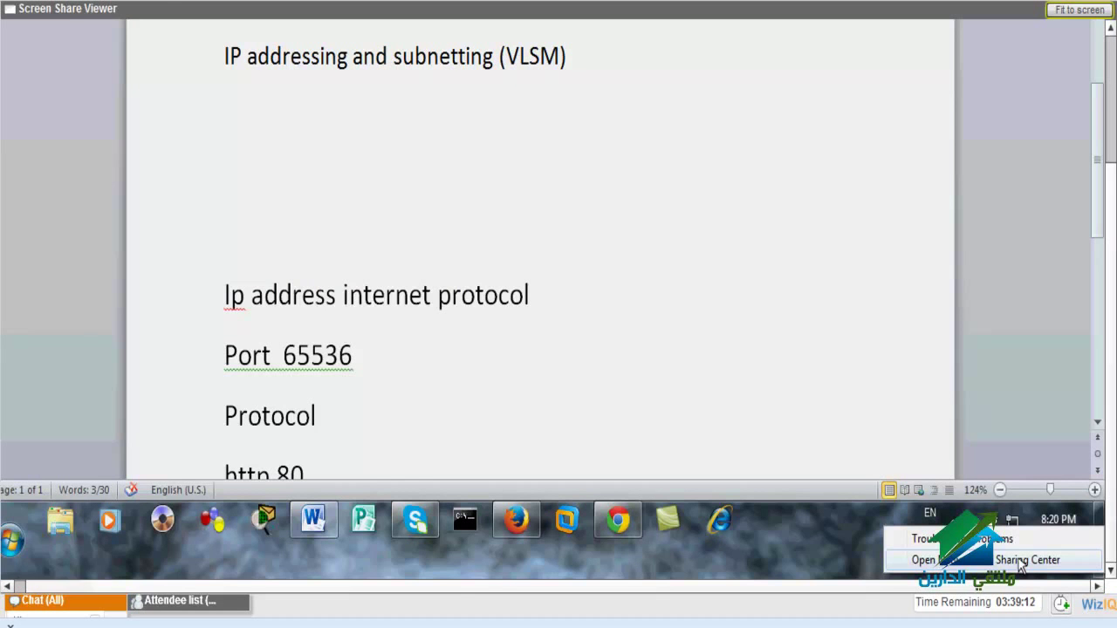
- Reopen Network Connections listing the Local Area, VMware and wireless adapters
click(1021, 560)
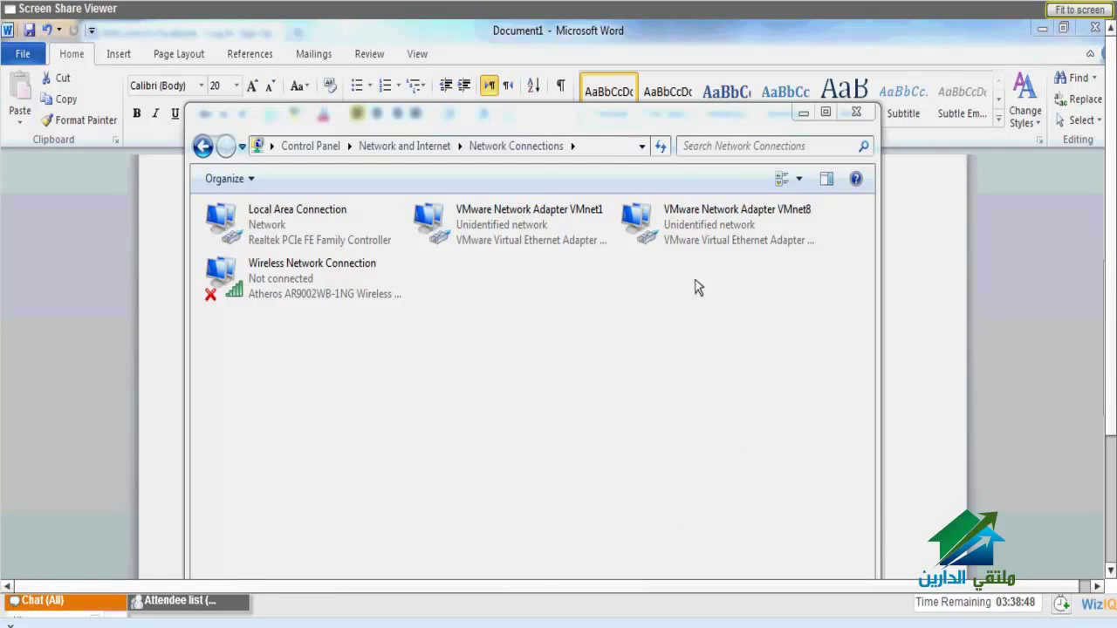
- Select Local Area Connection and open its properties with Alt+Enter
key(Down)
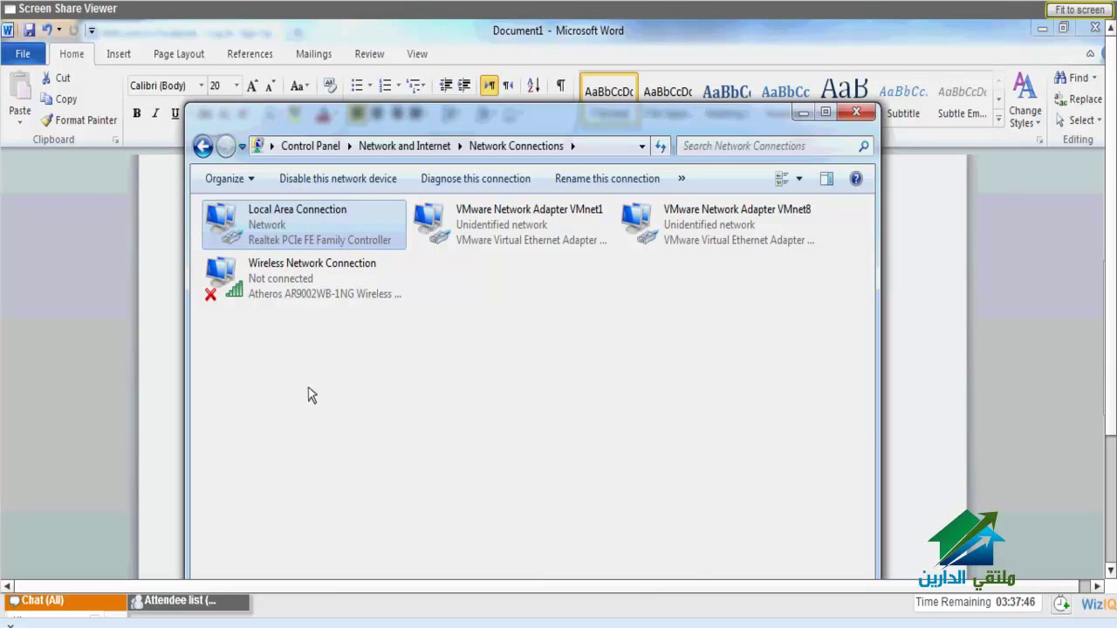
key(alt+Return)
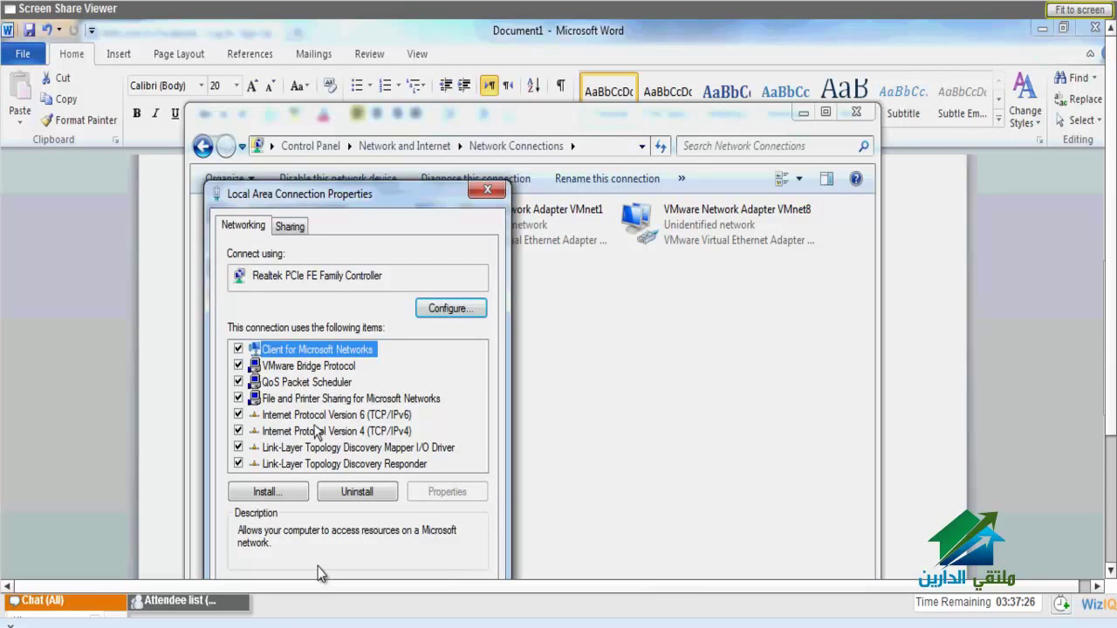
- Select Internet Protocol Version 4 (TCP/IPv4) in the networking items list
click(316, 431)
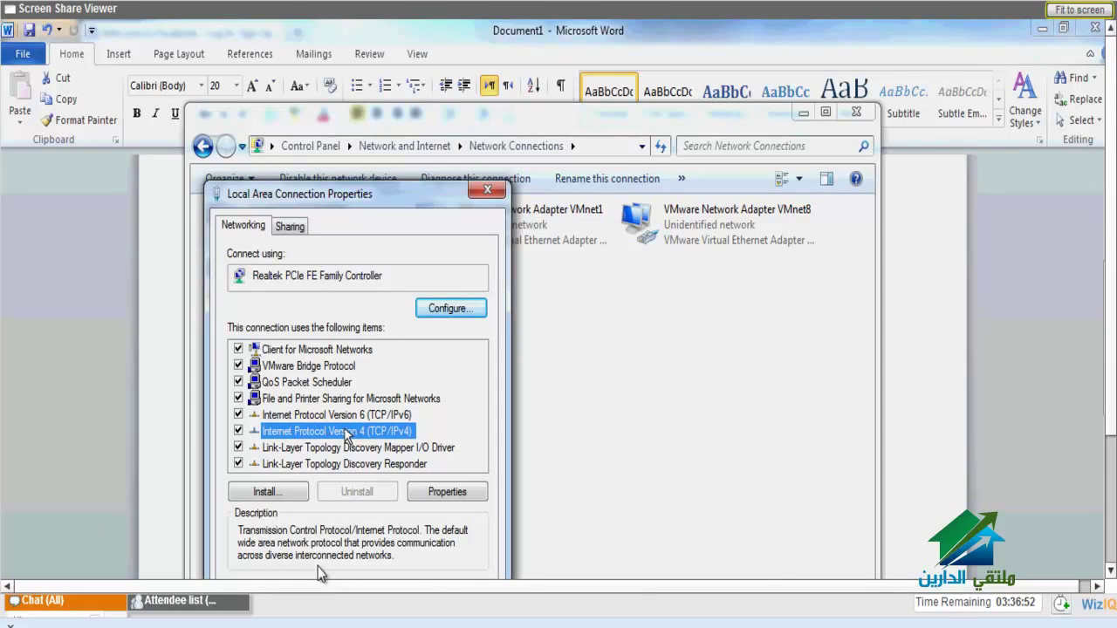
- Open the TCP/IPv4 properties showing 192.168.1.114 with subnet mask 255.255.255.0
double_click(347, 436)
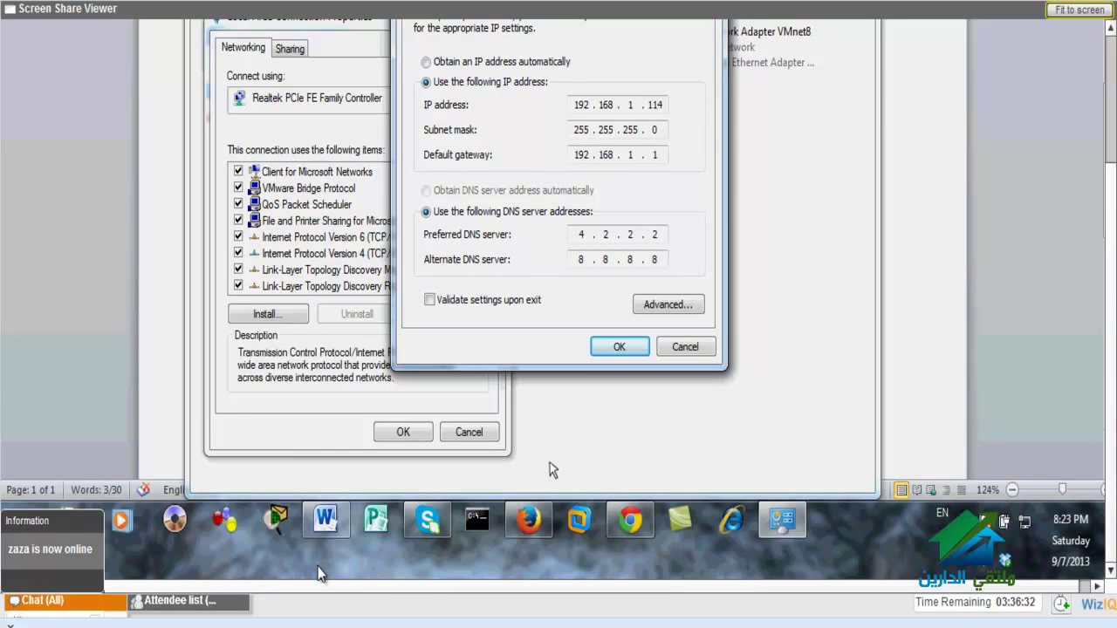
scroll(318, 572, up, 3)
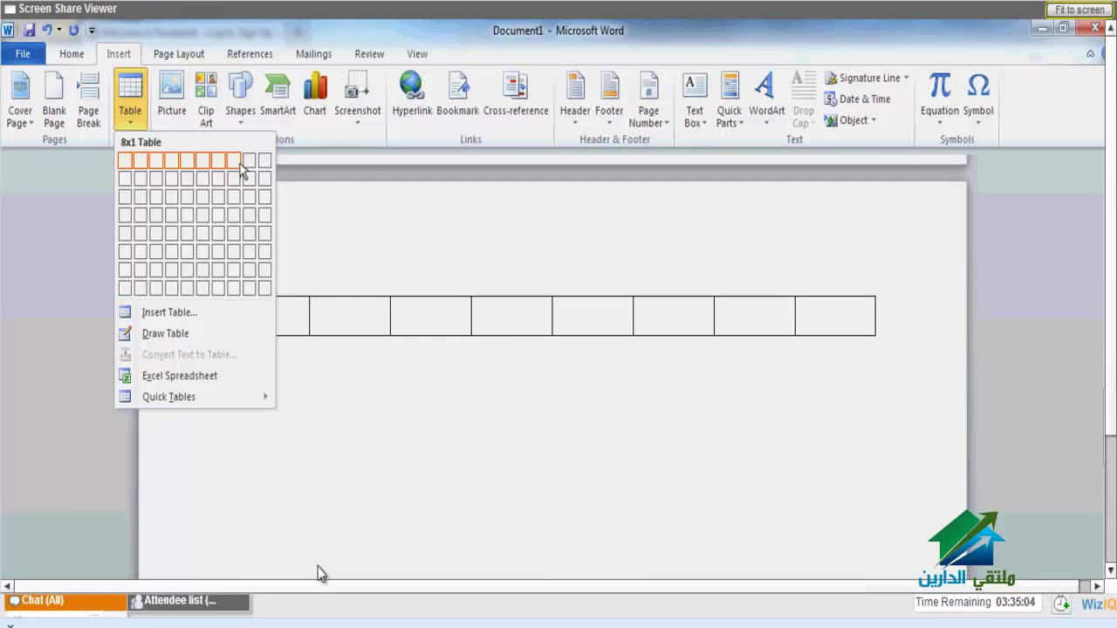
- Enter 'Ip address' and 'Subnet mask' on separate lines in the table's first cell
click(249, 161)
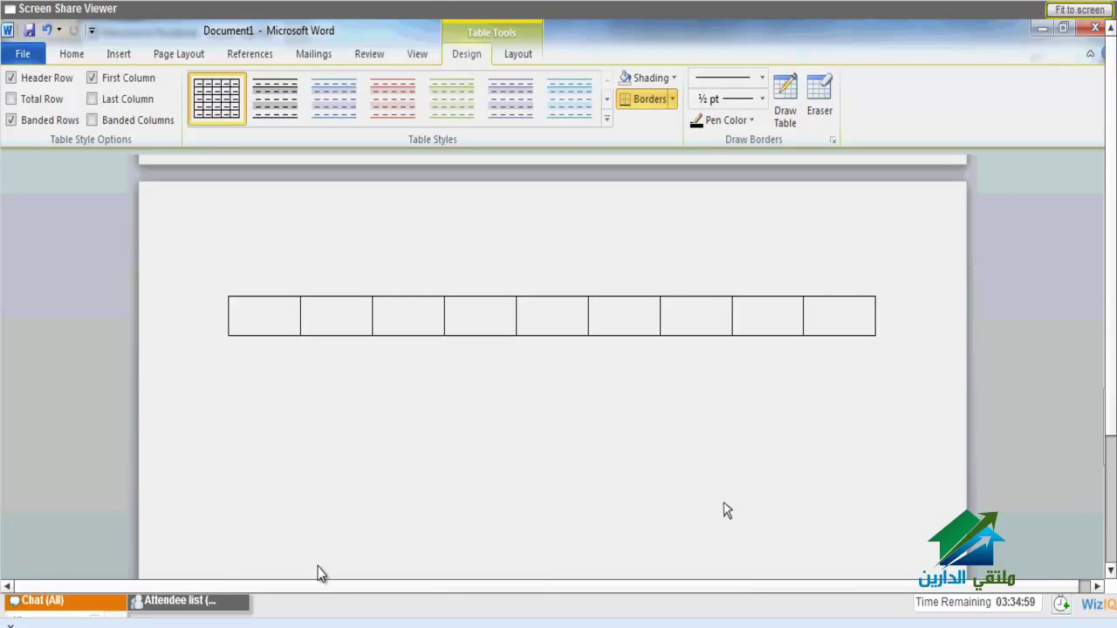
text(Ip address)
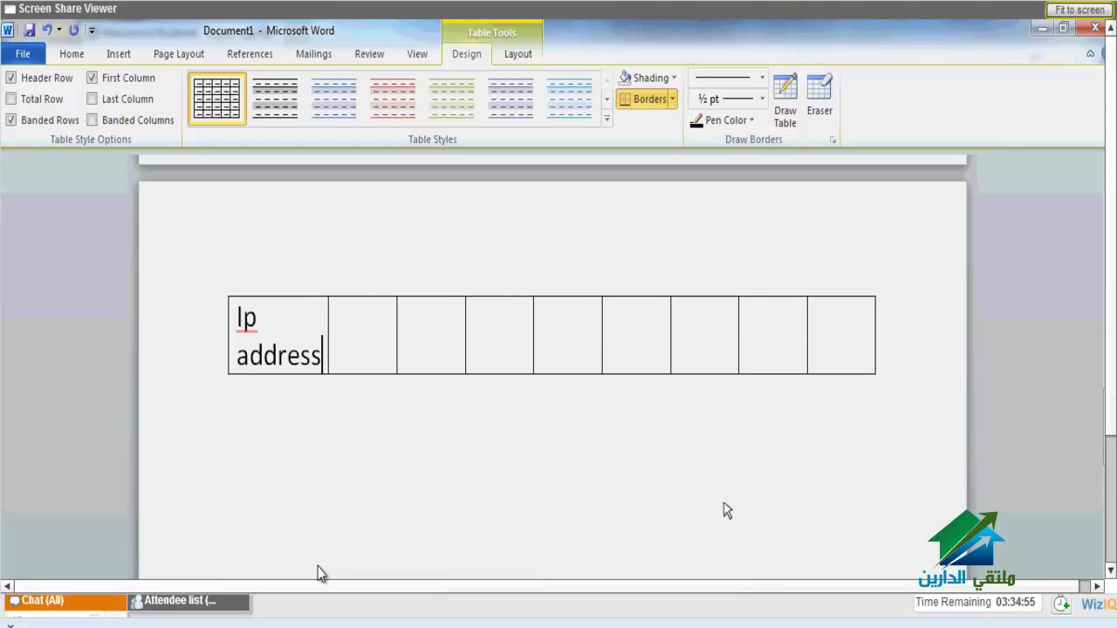
key(Return)
key(Return)
text(Subnet mask)
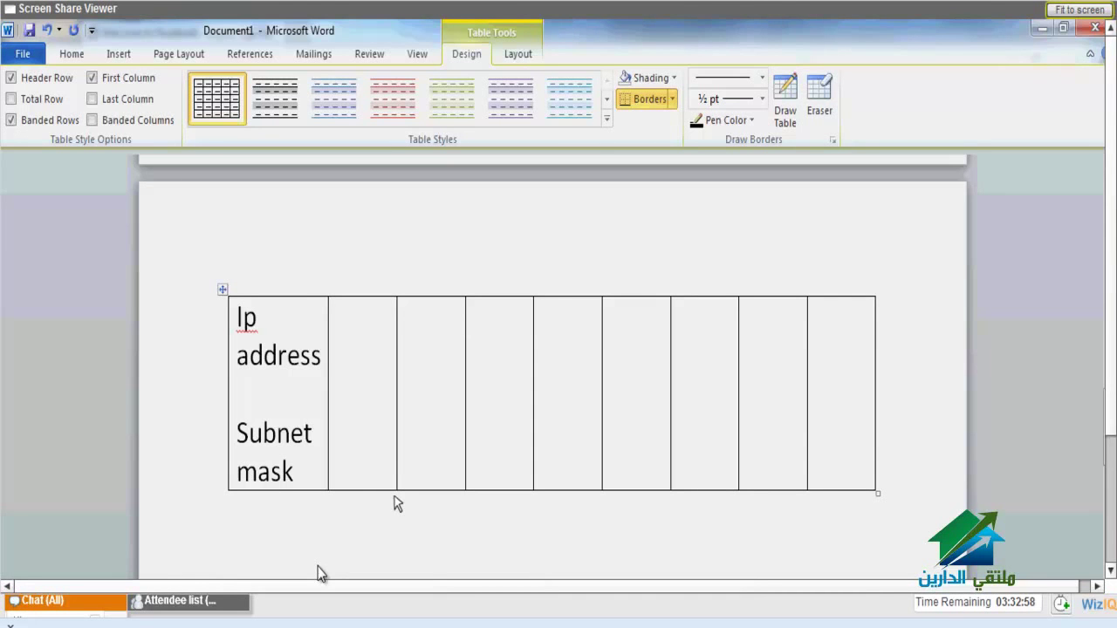
- Add the notes '0-255' and 'octet' on lines below the table
click(395, 496)
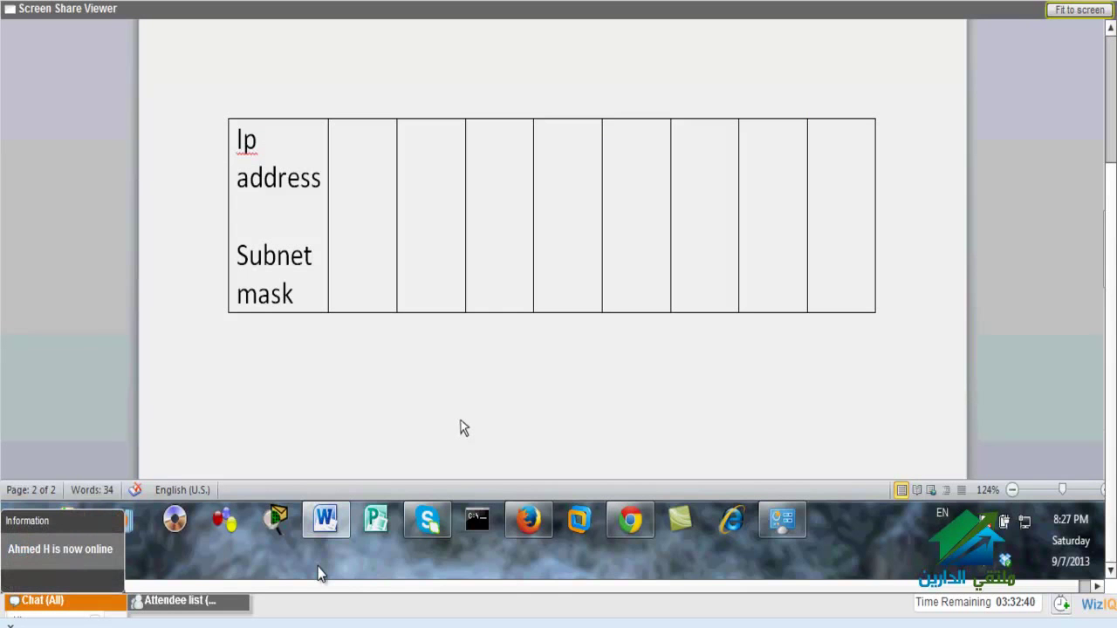
text(0-255)
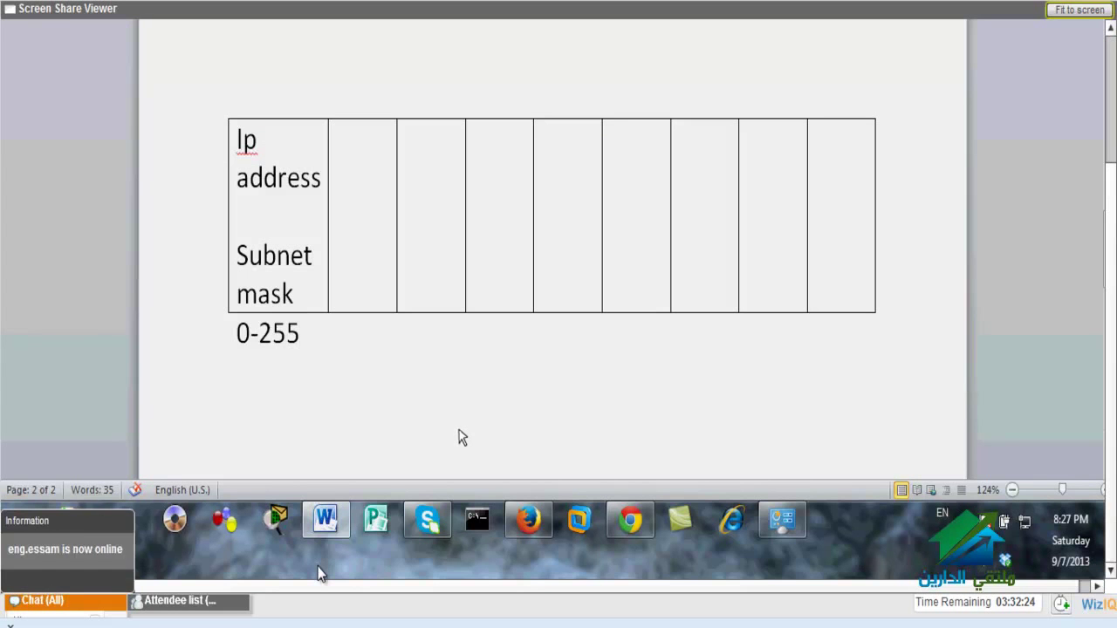
text(octet)
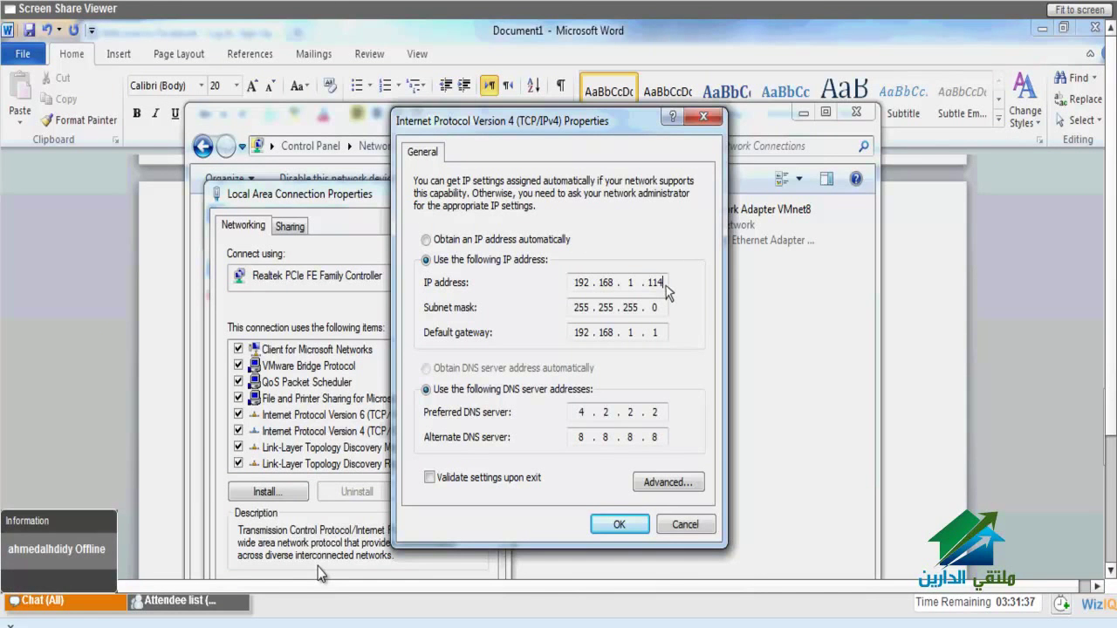
- Clear the IPv4 IP address field, then switch back to Word with Alt+Tab
key(BackSpace)
key(BackSpace)
key(BackSpace)
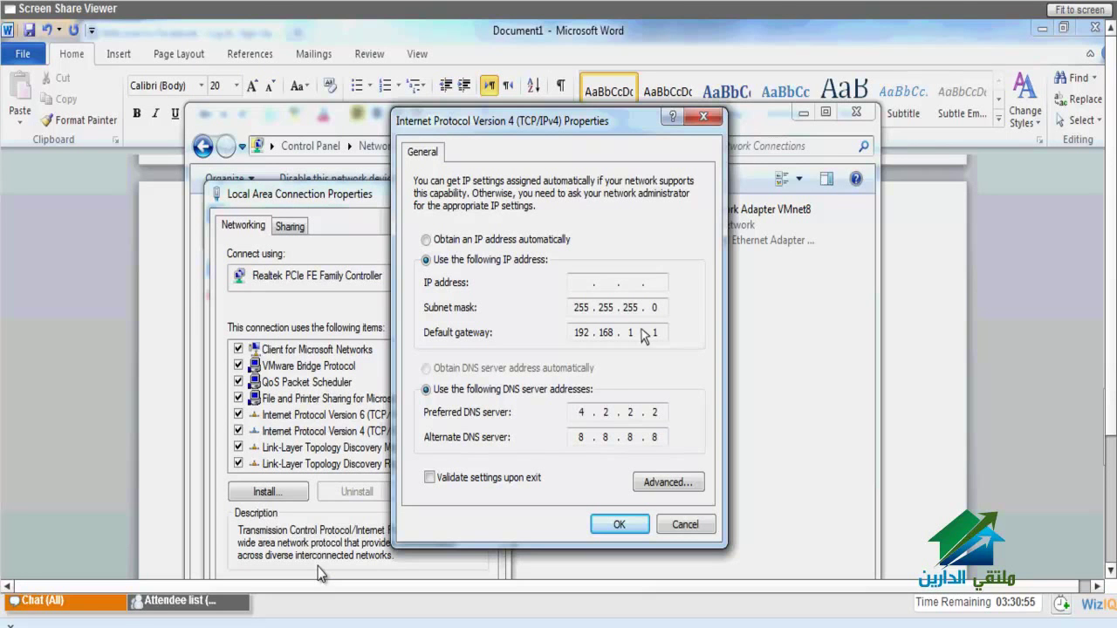
click(646, 284)
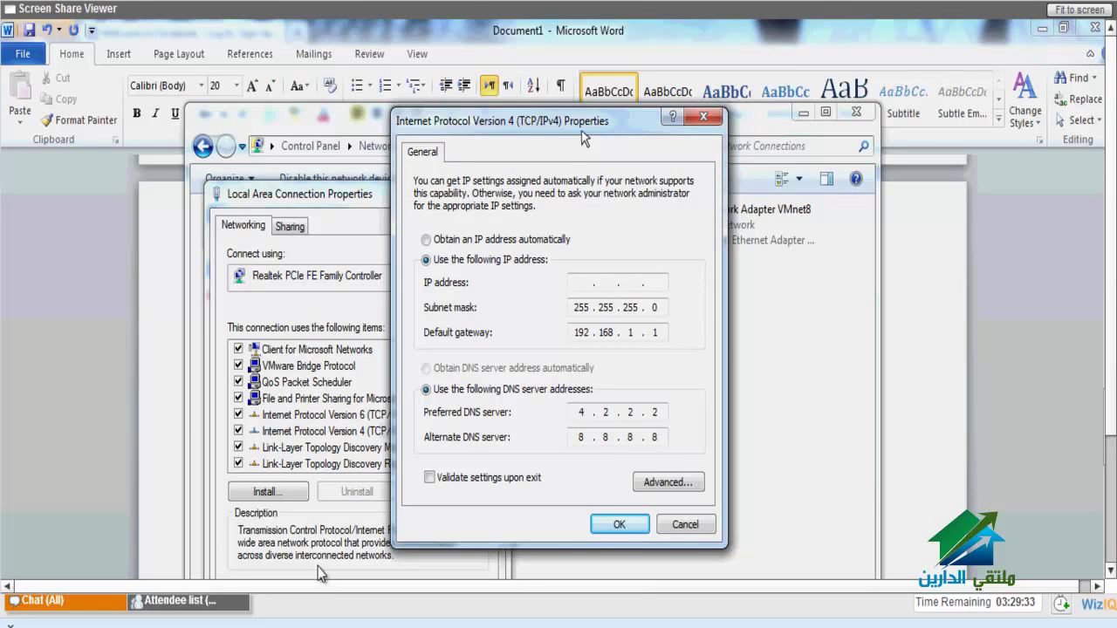
key(alt+Tab)
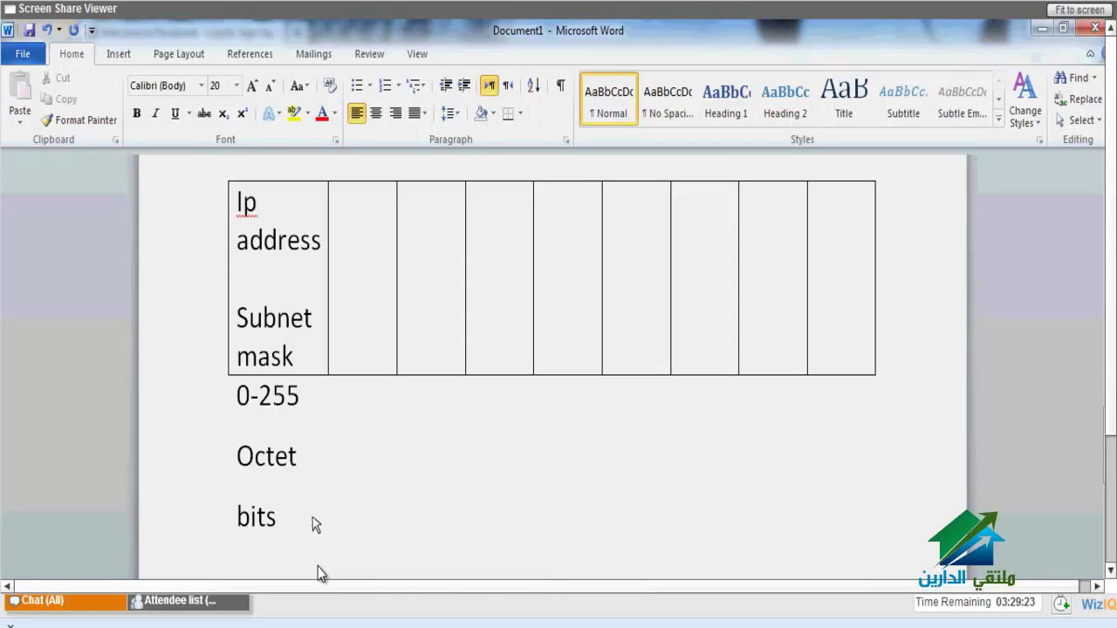
- Finish the note 'Bits 512 kilo bit per second' and delete the trial 'byte' lines, leaving a blank line
key(Return)
text(512 kilo bi)
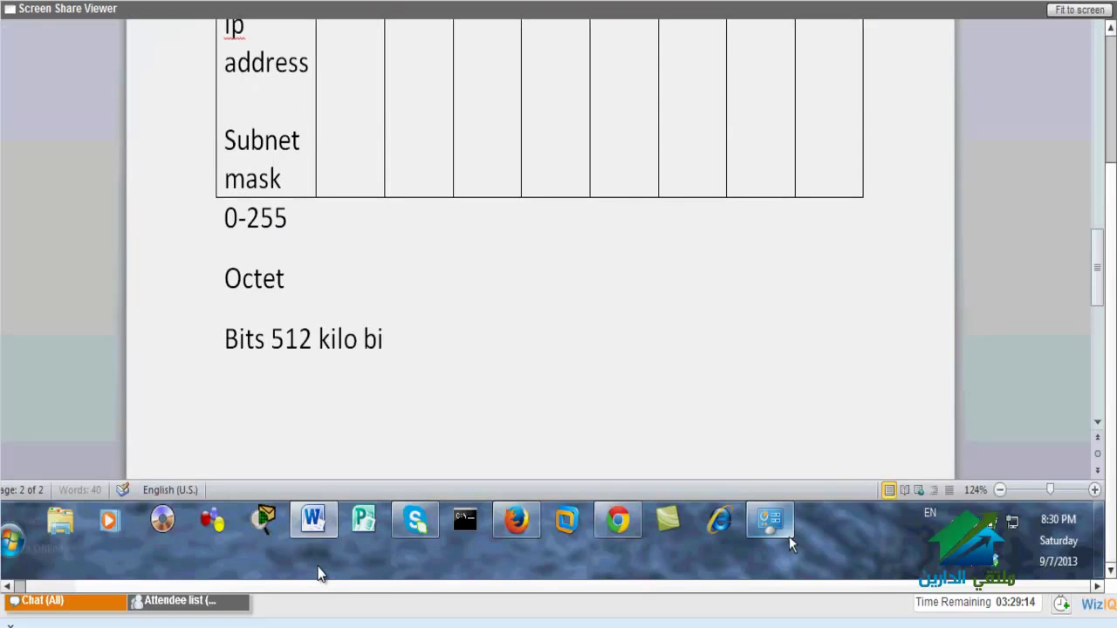
text(t per second)
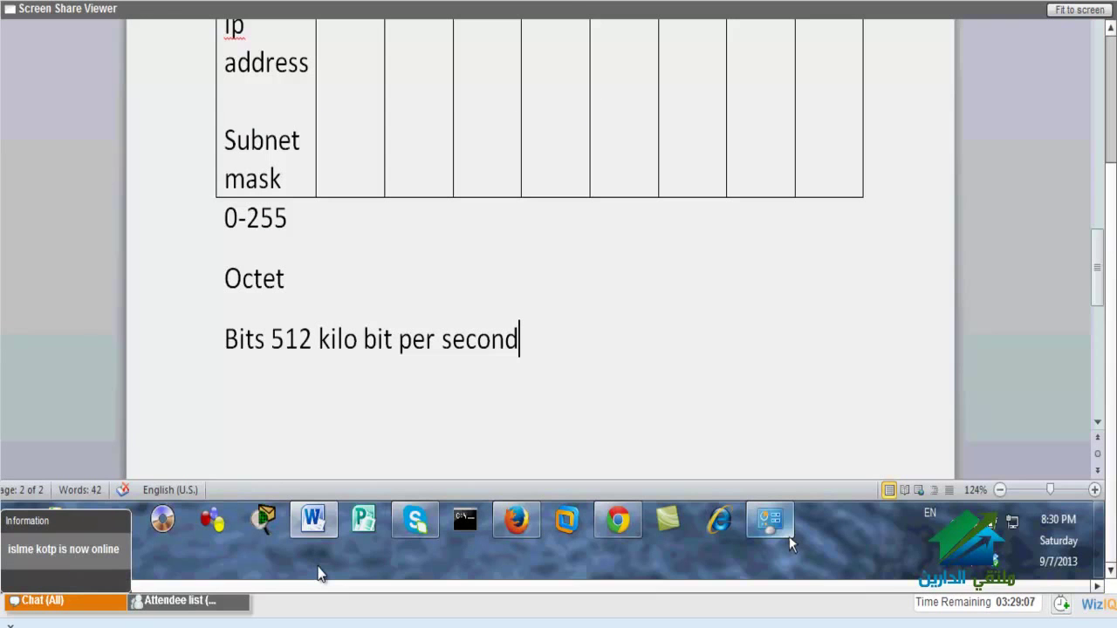
key(Return)
text(byte)
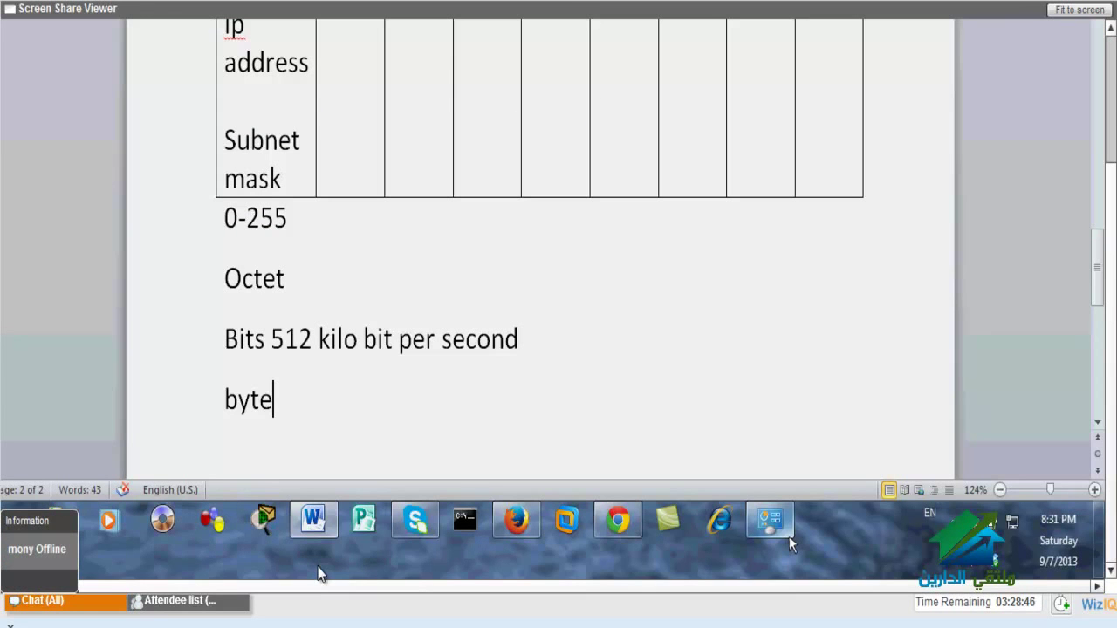
key(Return)
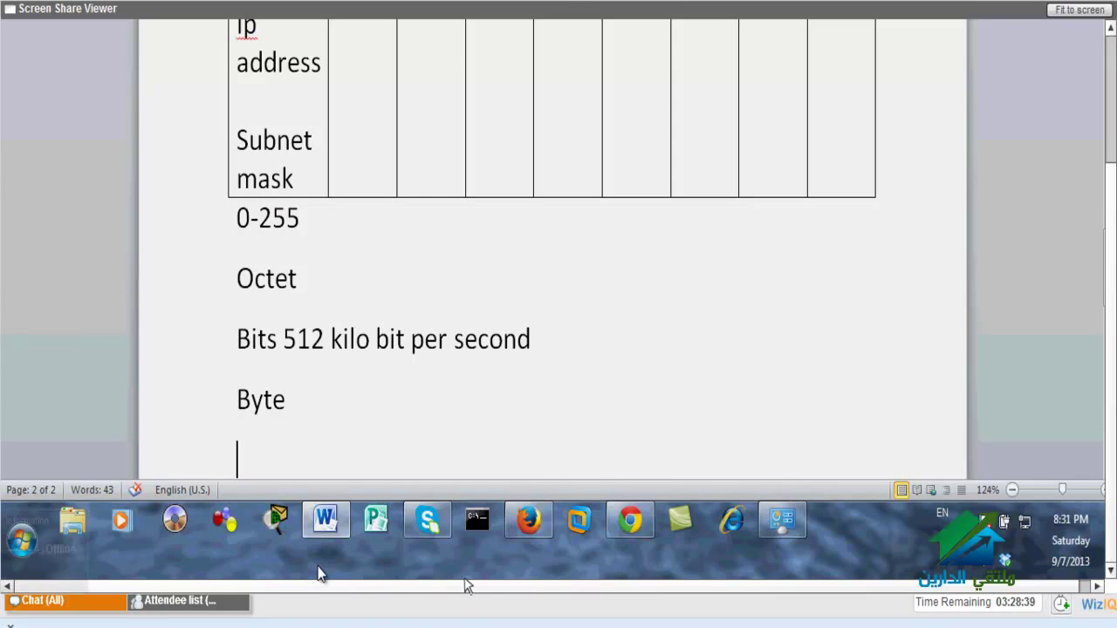
text(byte)
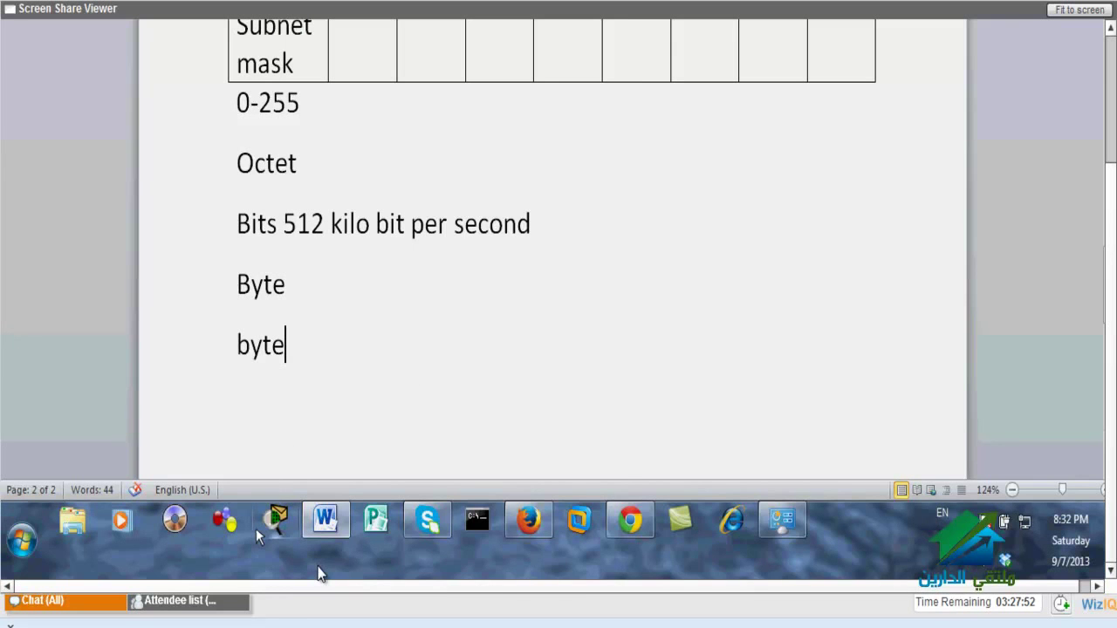
triple_click(286, 473)
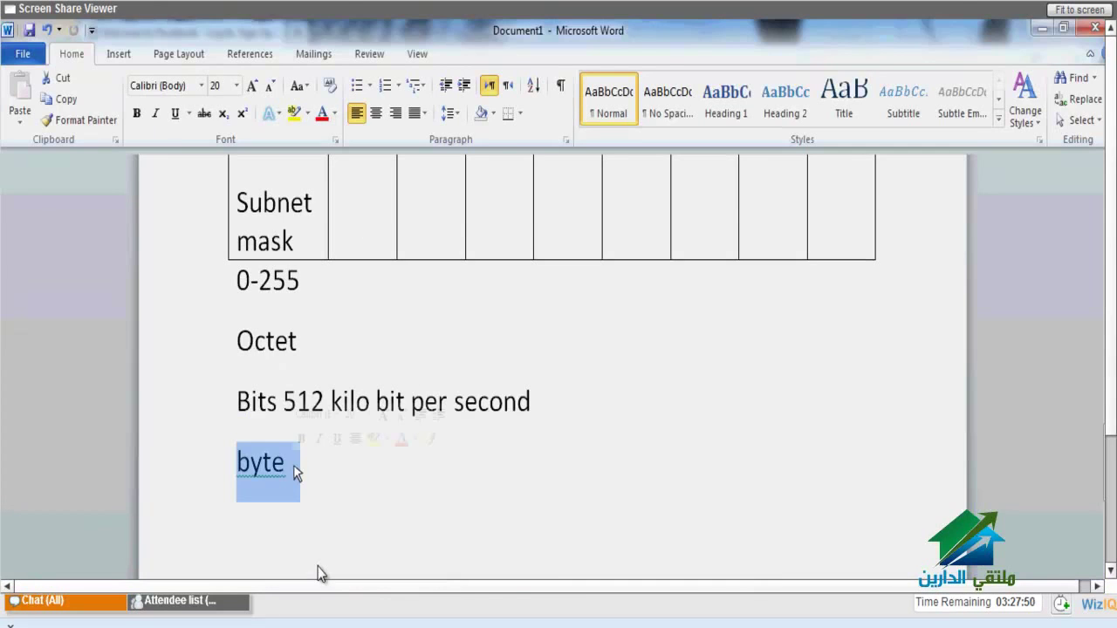
key(BackSpace)
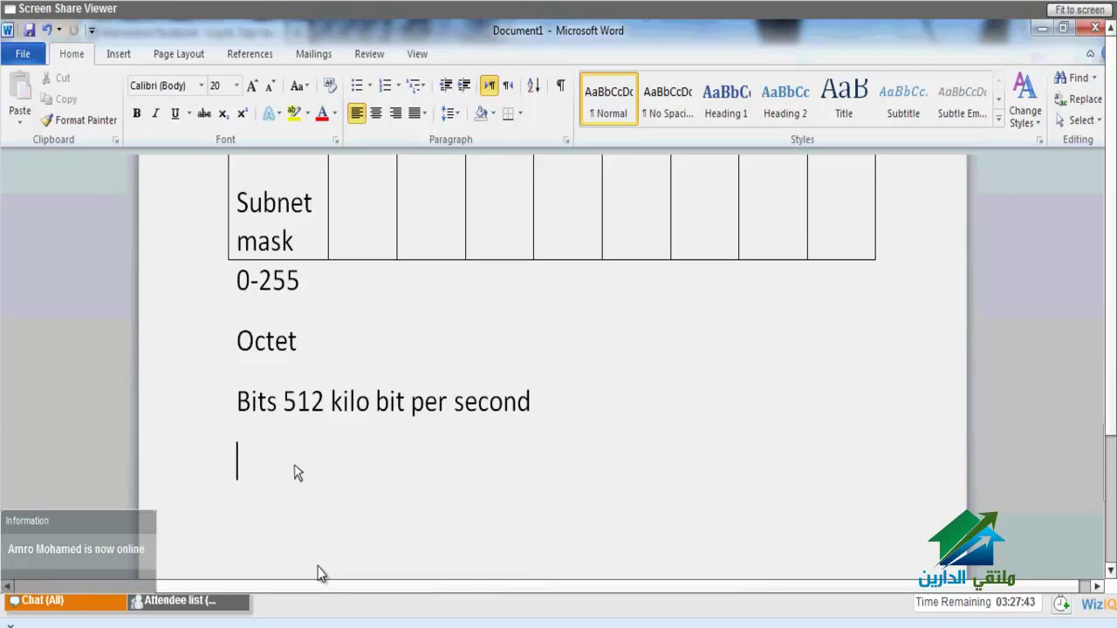
scroll(518, 504, up, 3)
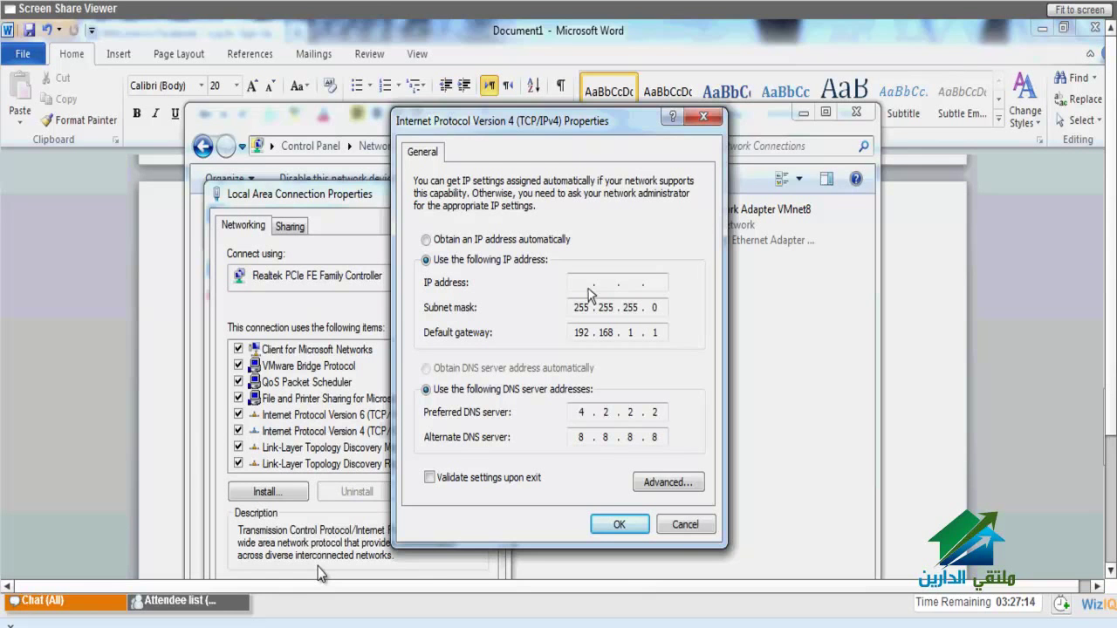
click(589, 288)
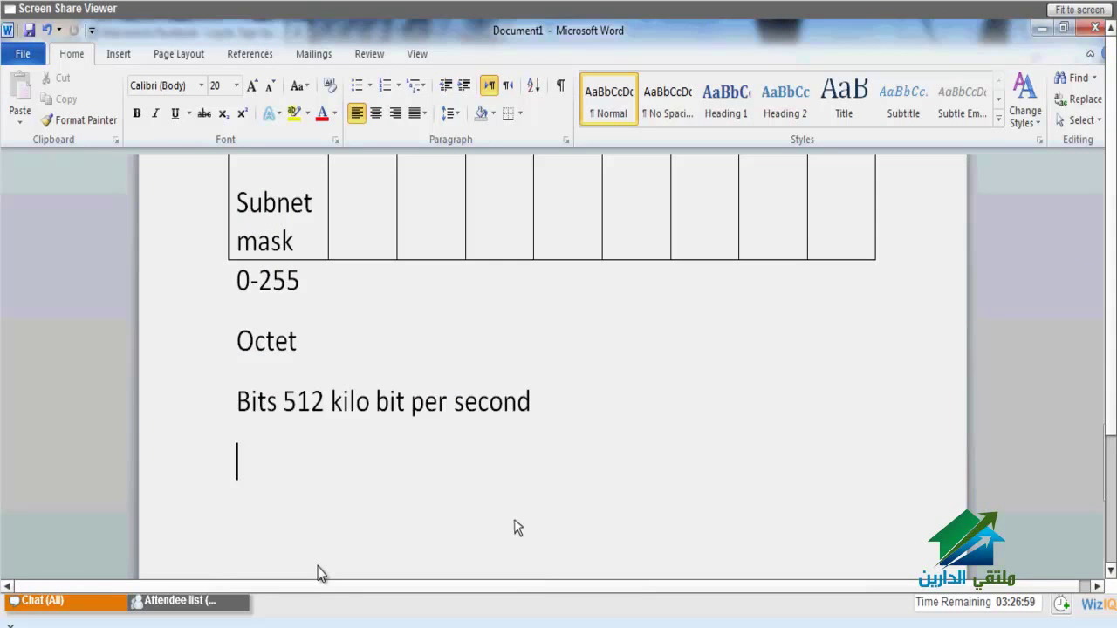
- Type '32 bits' on the empty line under the Bits note
text(32 bits)
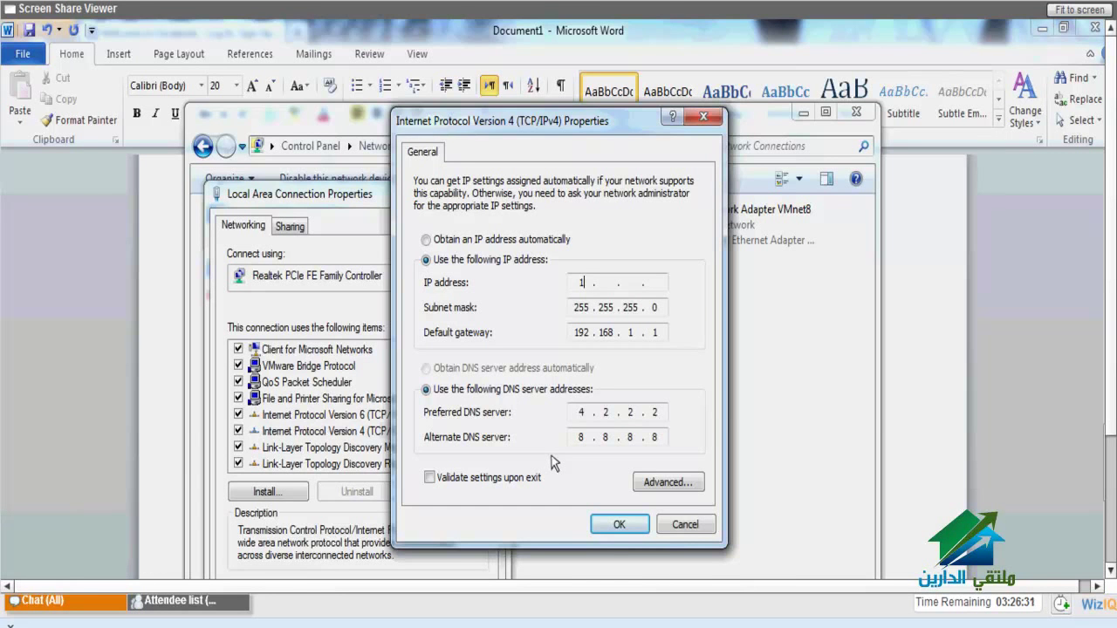
- Enter the example IP address 1.200.55.47 in the IPv4 properties dialog
key(Tab)
click(602, 283)
text(200.55)
text(47)
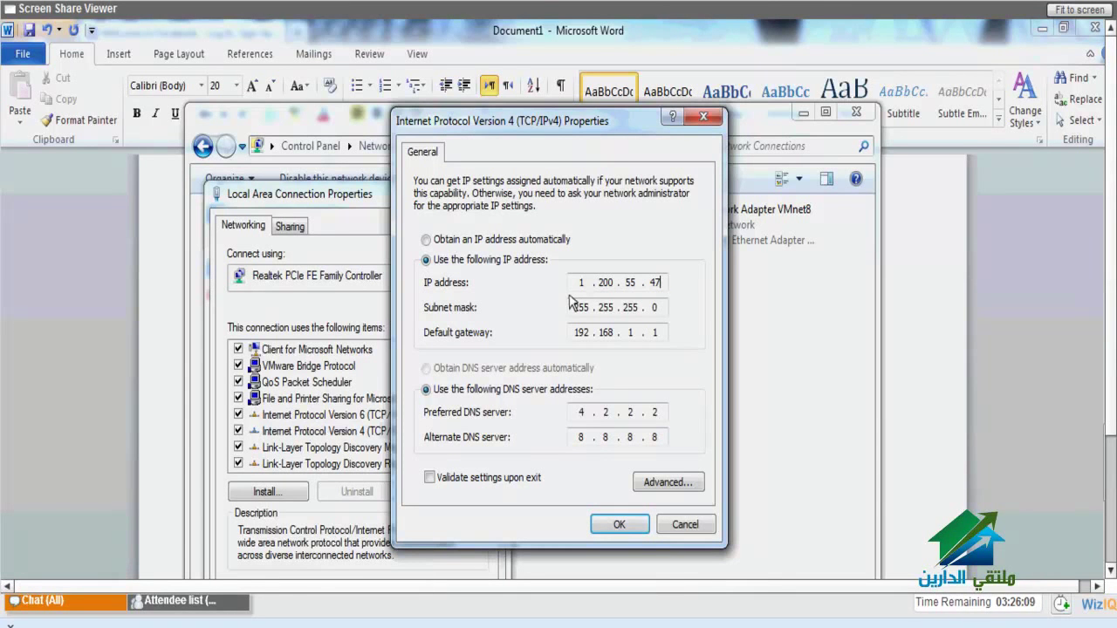
double_click(582, 287)
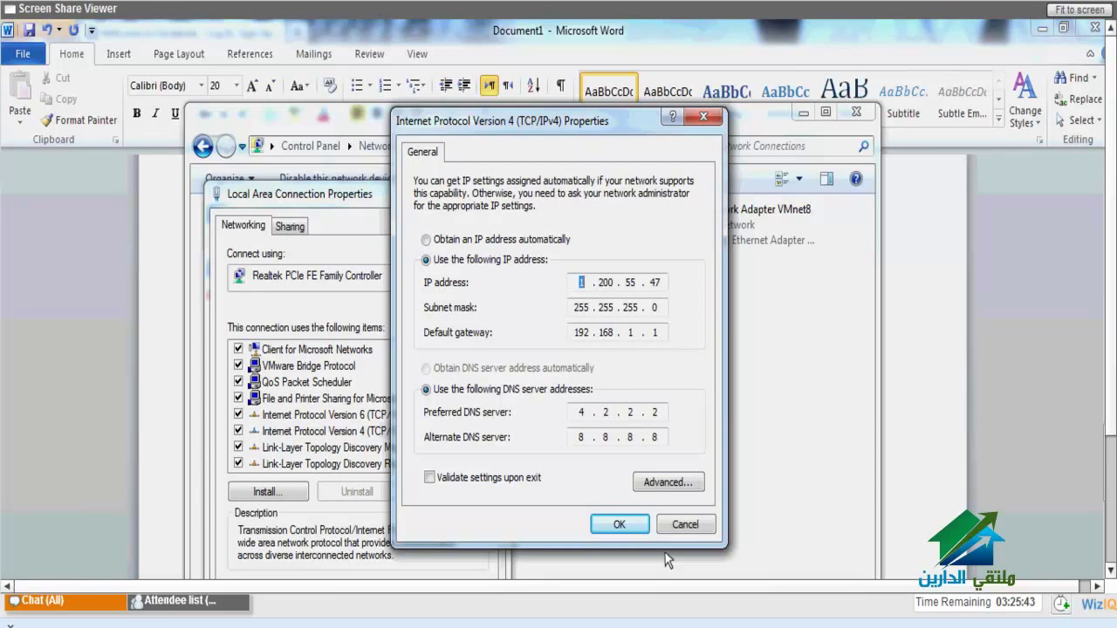
key(shift+Tab)
key(shift+Tab)
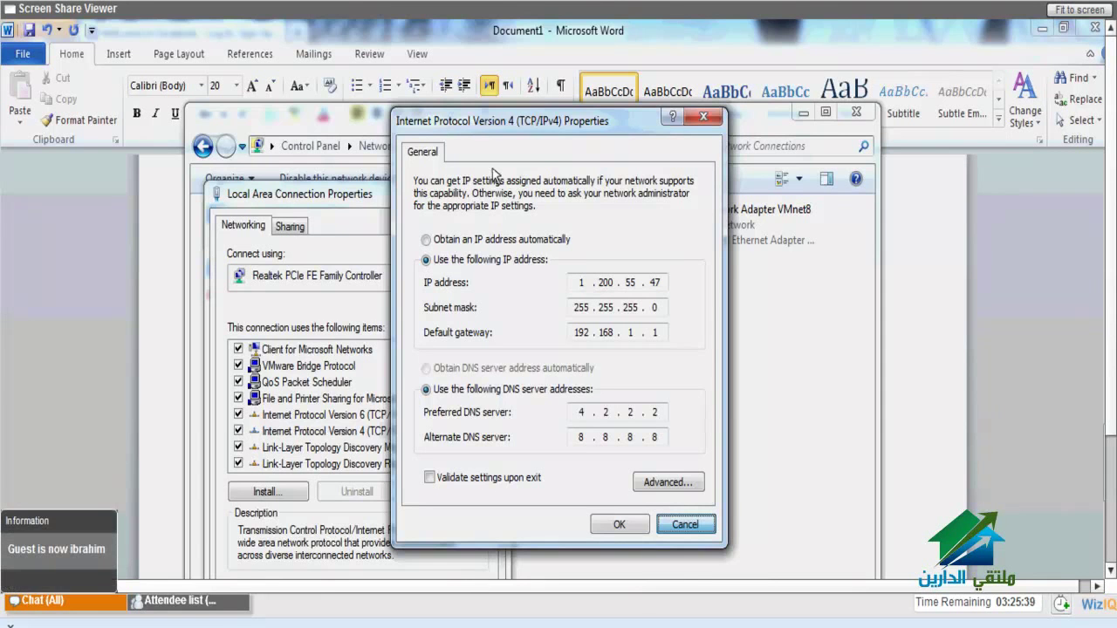
- Discard the IPv4 settings and extend the last note in Word to 'Icann iana'
key(alt+Tab)
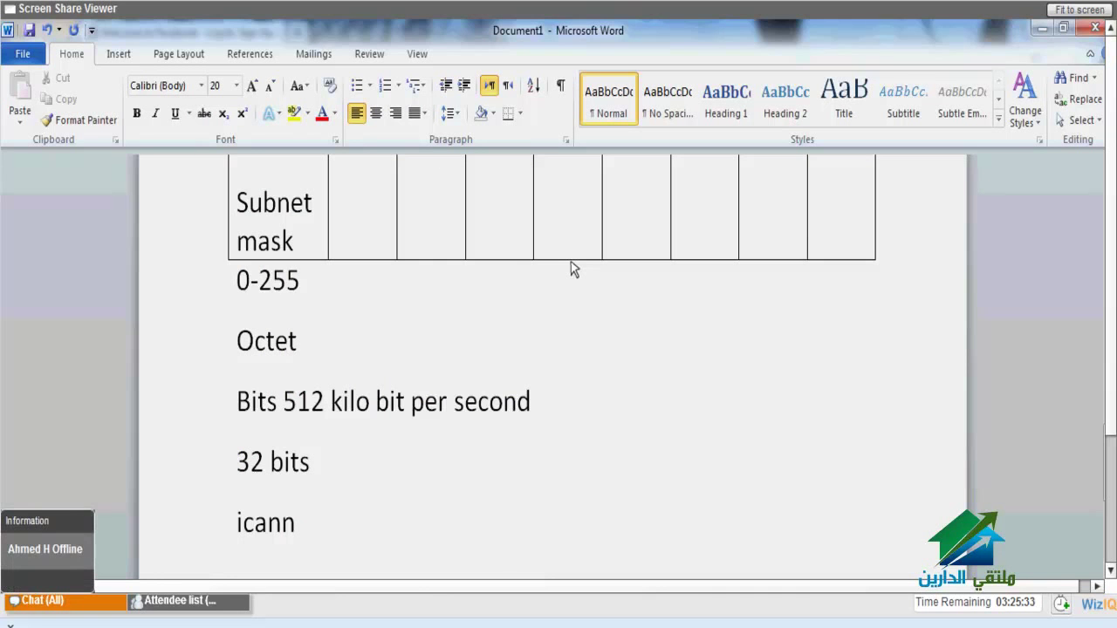
text(iana)
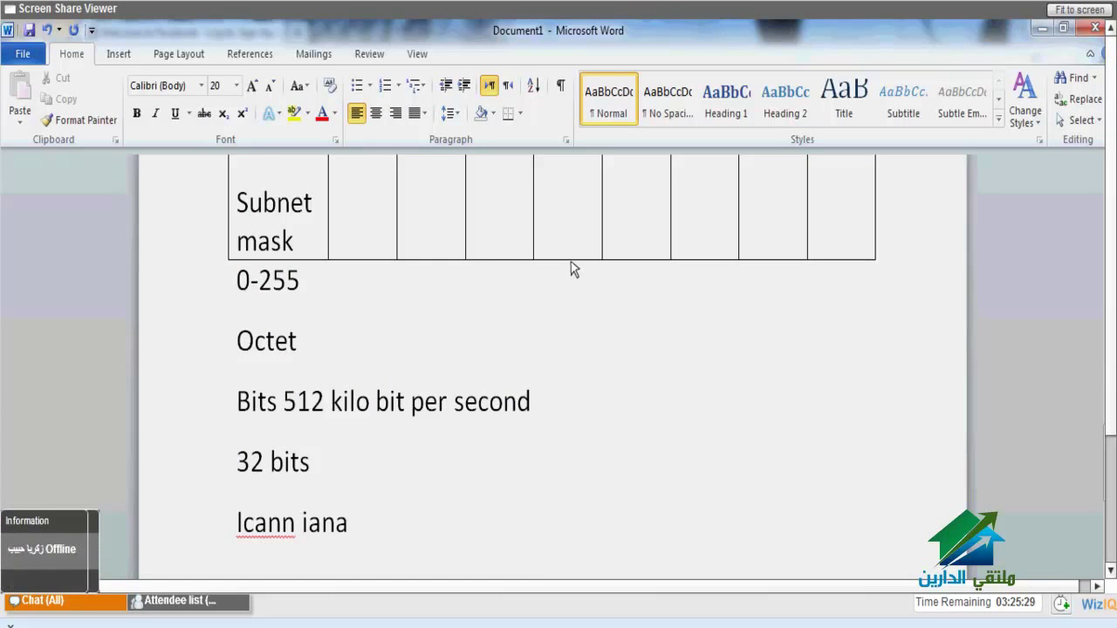
key(ctrl+Left)
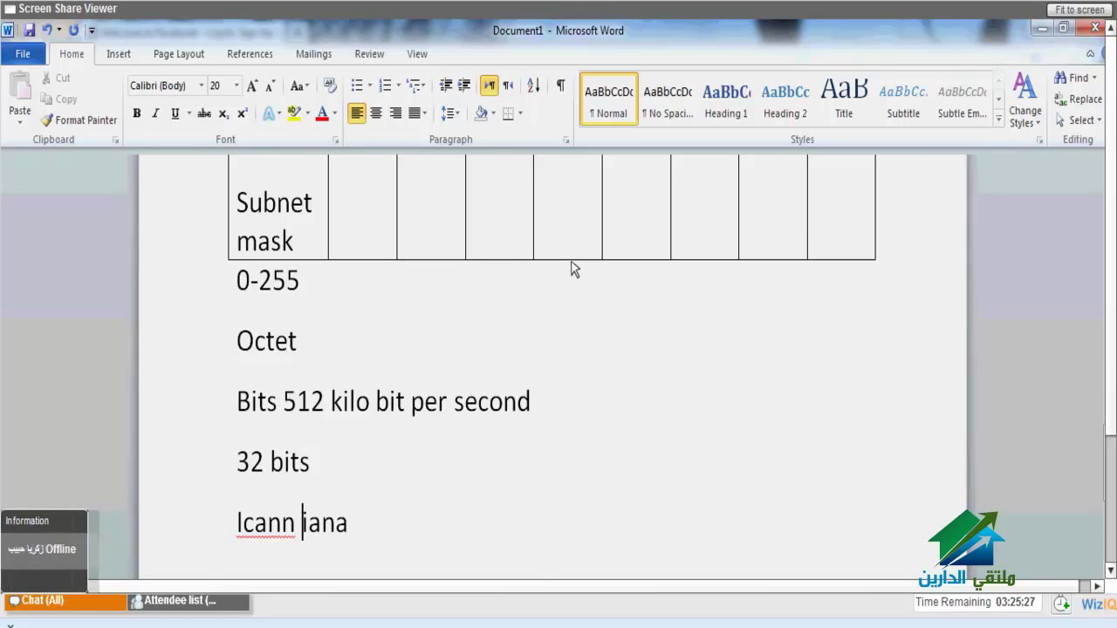
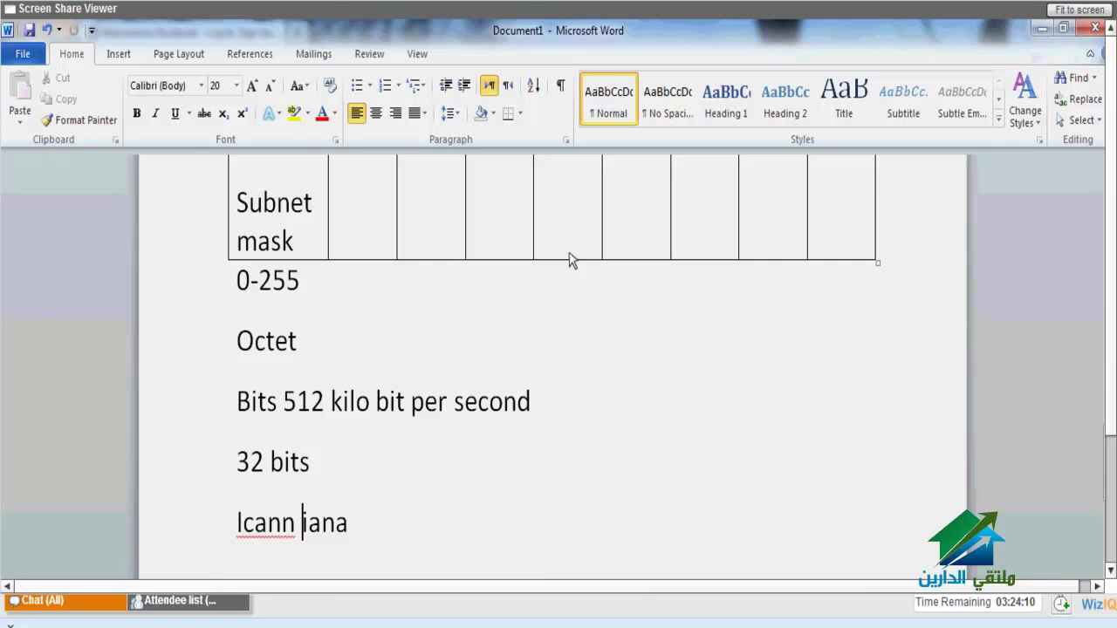
- Add an empty row below the table's 'Ip address / Subnet mask' row
scroll(569, 259, down, 4)
key(End)
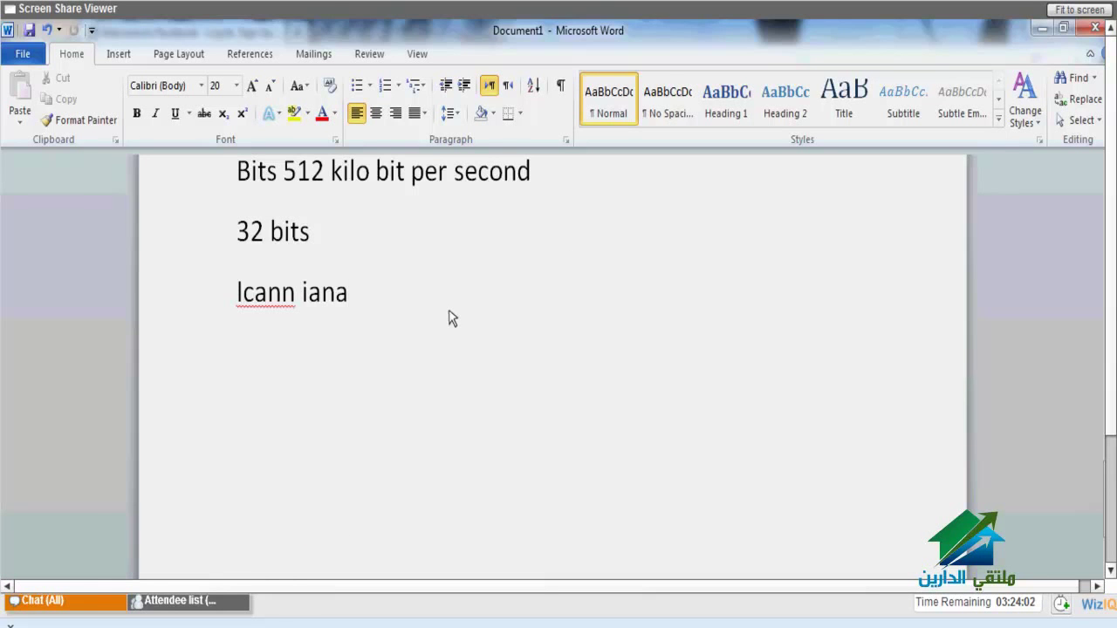
scroll(524, 393, down, 5)
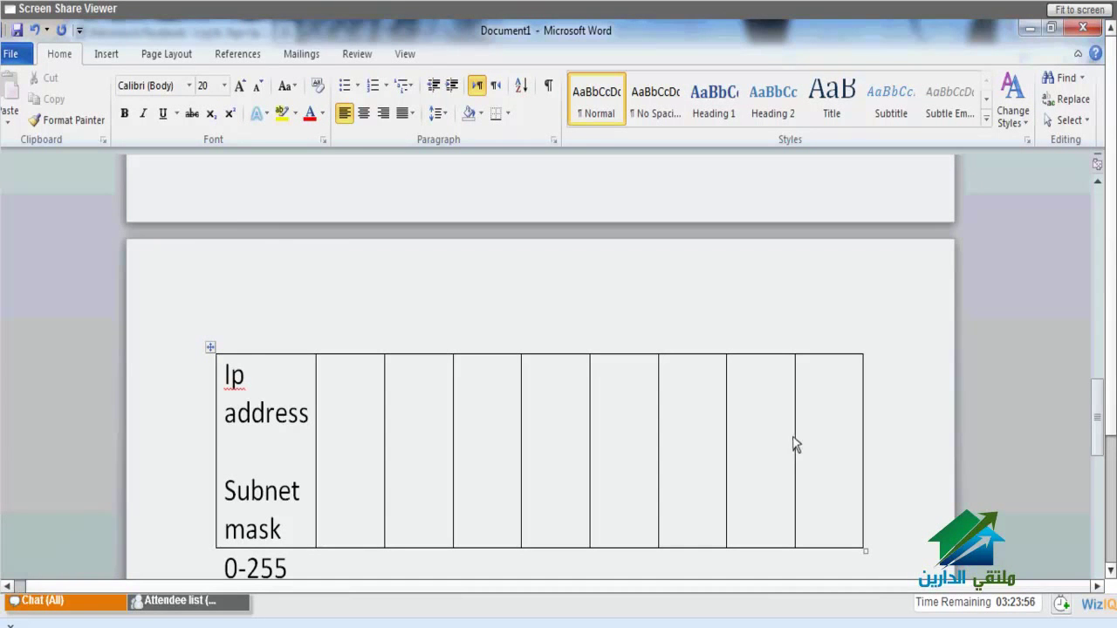
key(Tab)
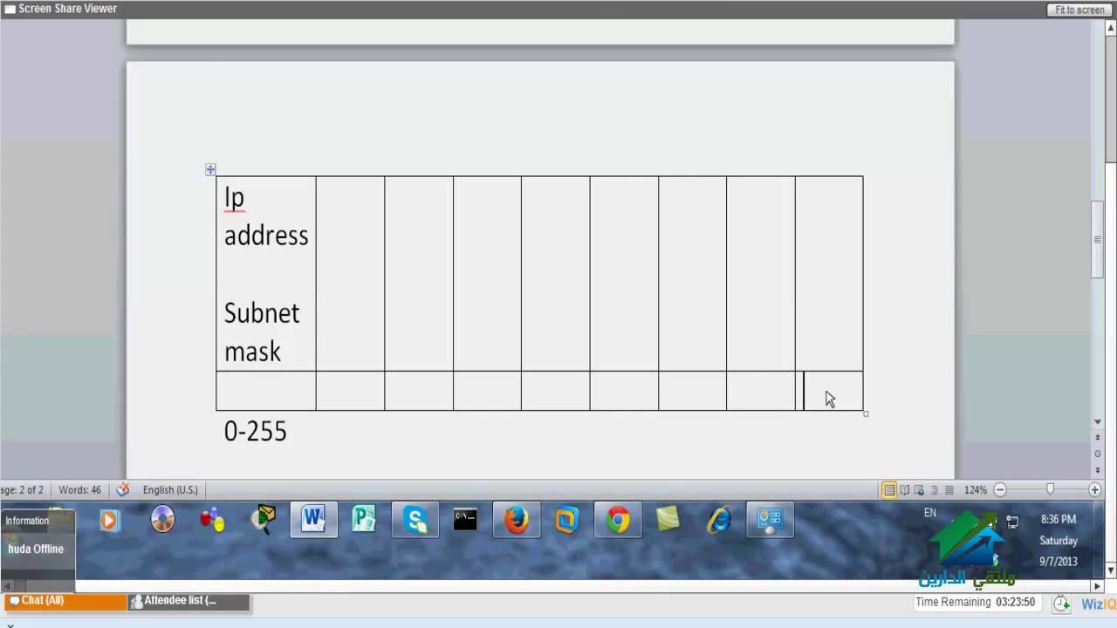
- Type the column headings 'hosts' and 'Class' in the new row
text(254)
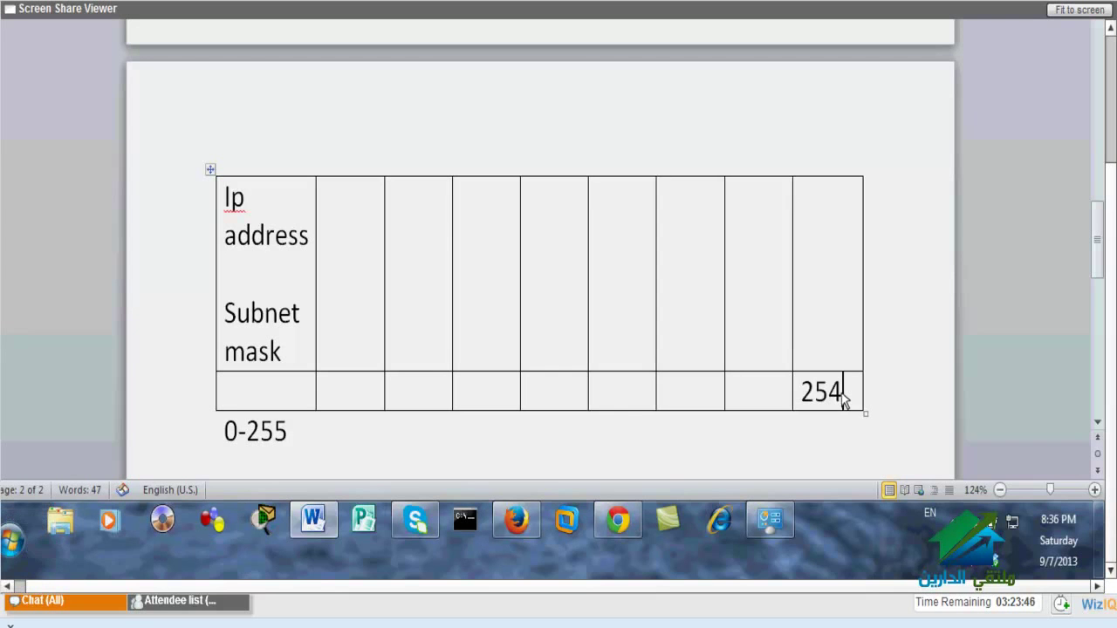
key(BackSpace)
key(BackSpace)
key(BackSpace)
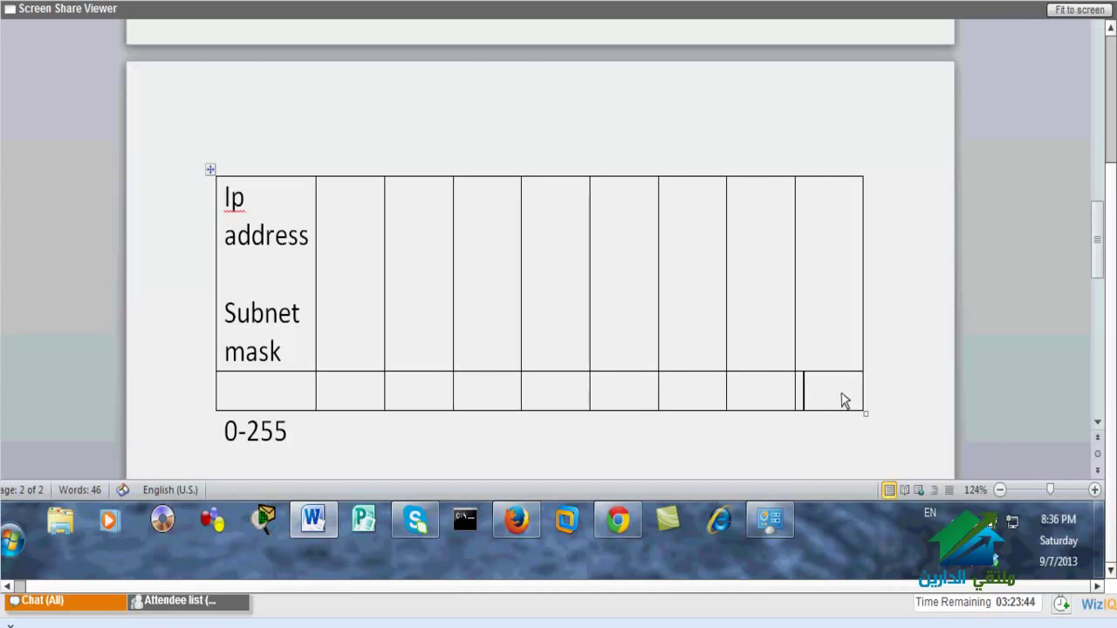
text(hosts)
text(254)
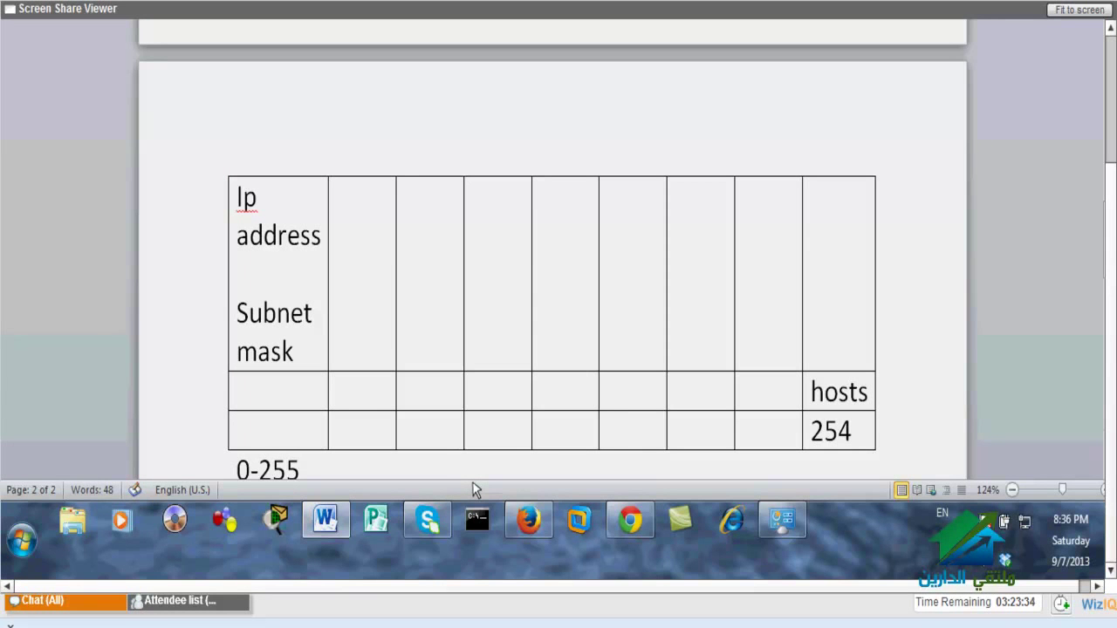
text(Class)
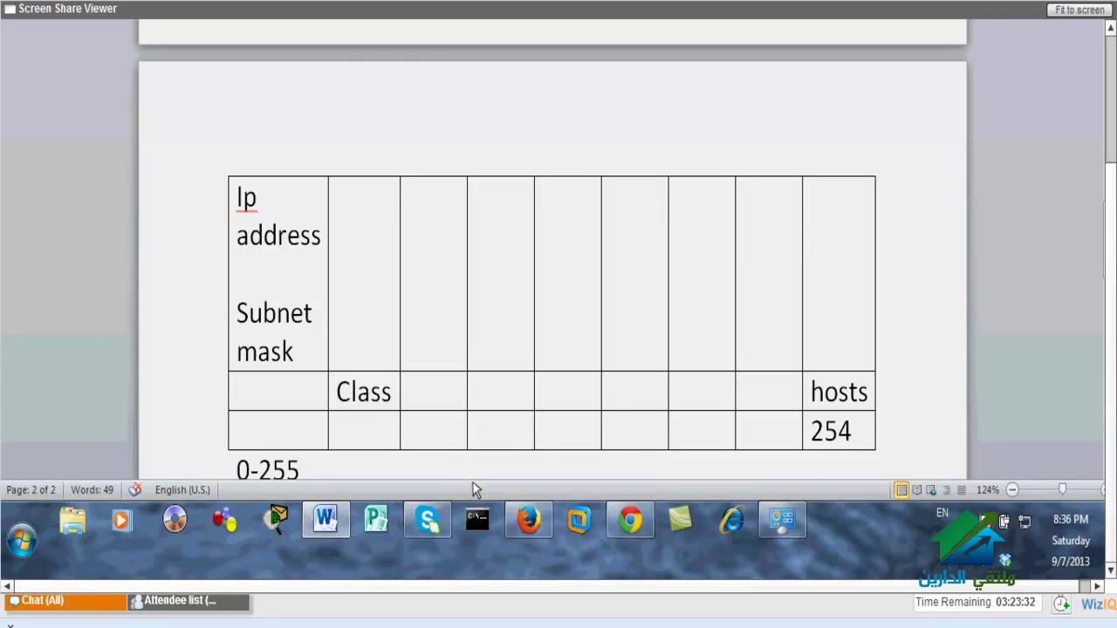
- Enter Class C with range 192-223 in the row below the headings
key(Down)
text(c)
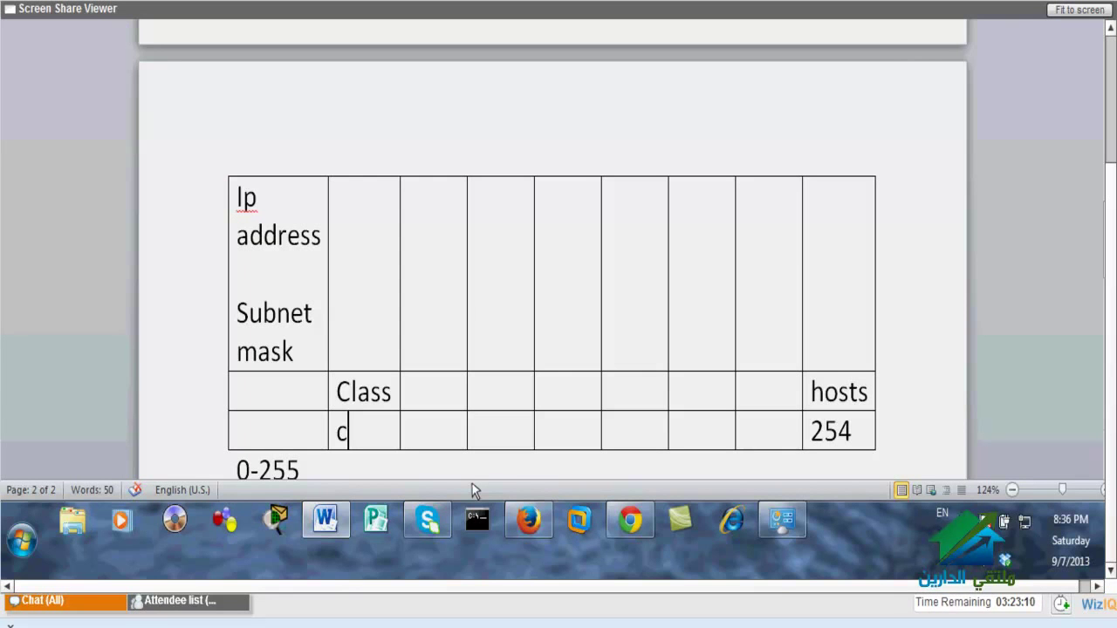
key(Tab)
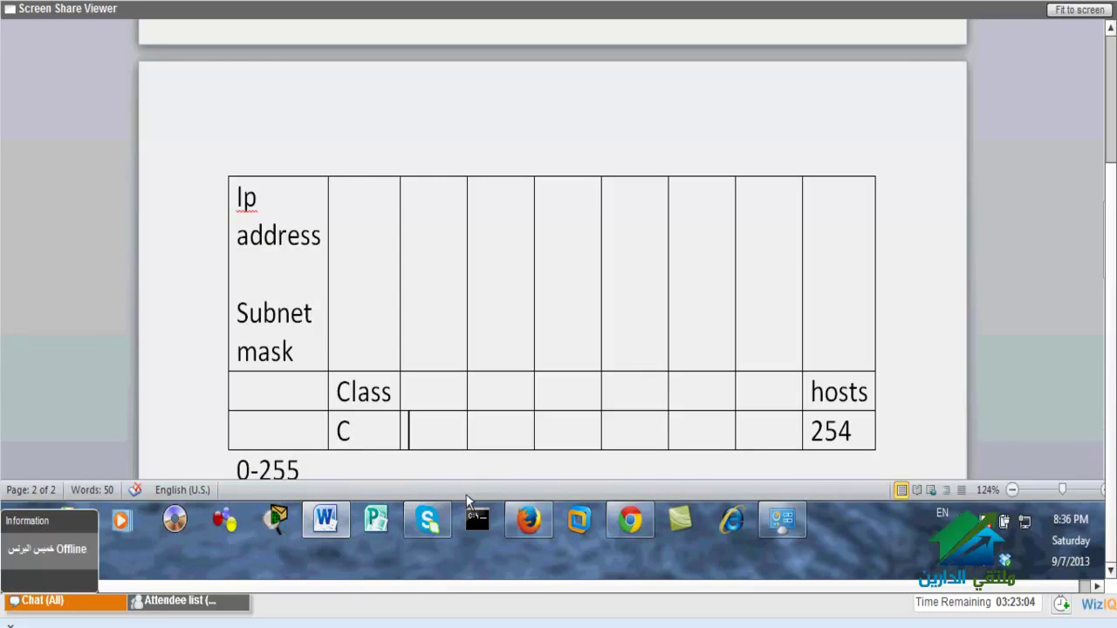
text(192-223)
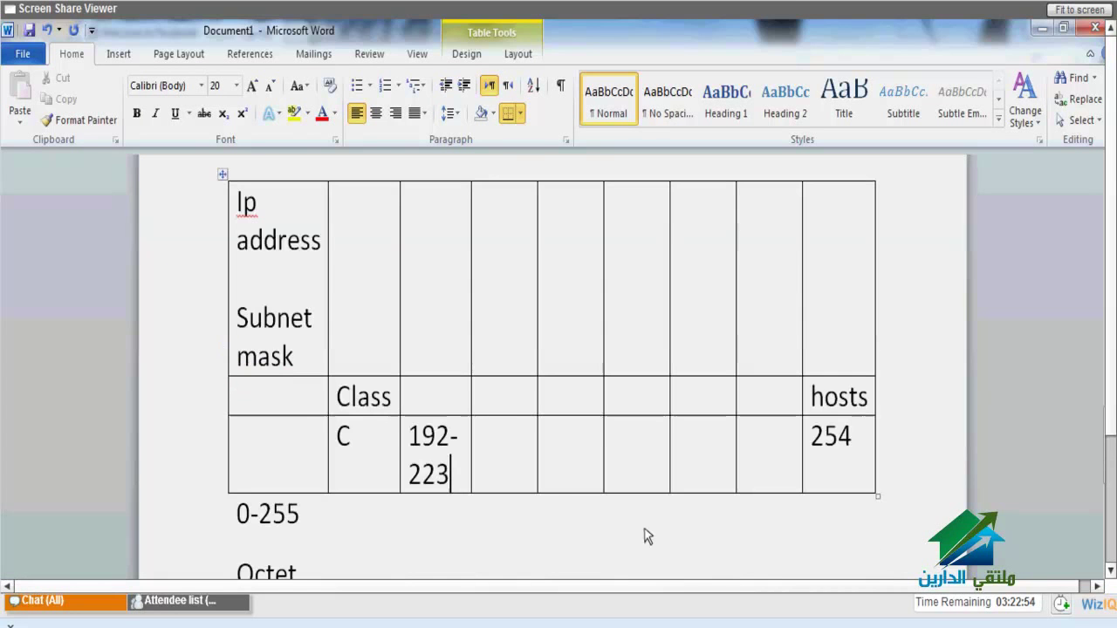
- Shrink the 192-223 text to fit one line, then return to the IPv4 Properties dialog
key(ctrl+shift+comma)
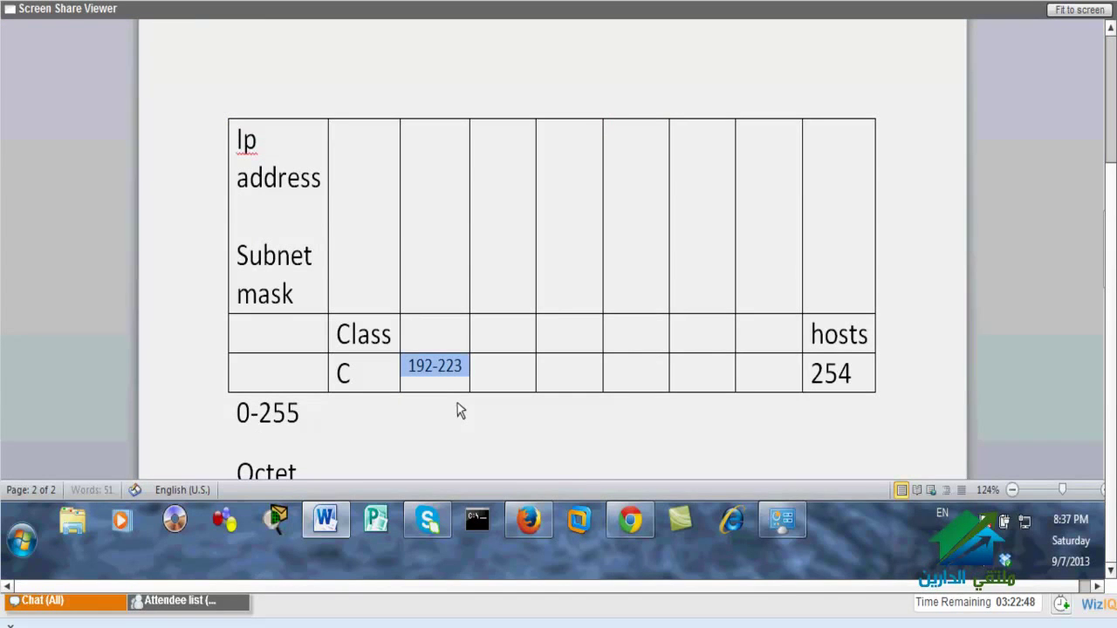
click(457, 402)
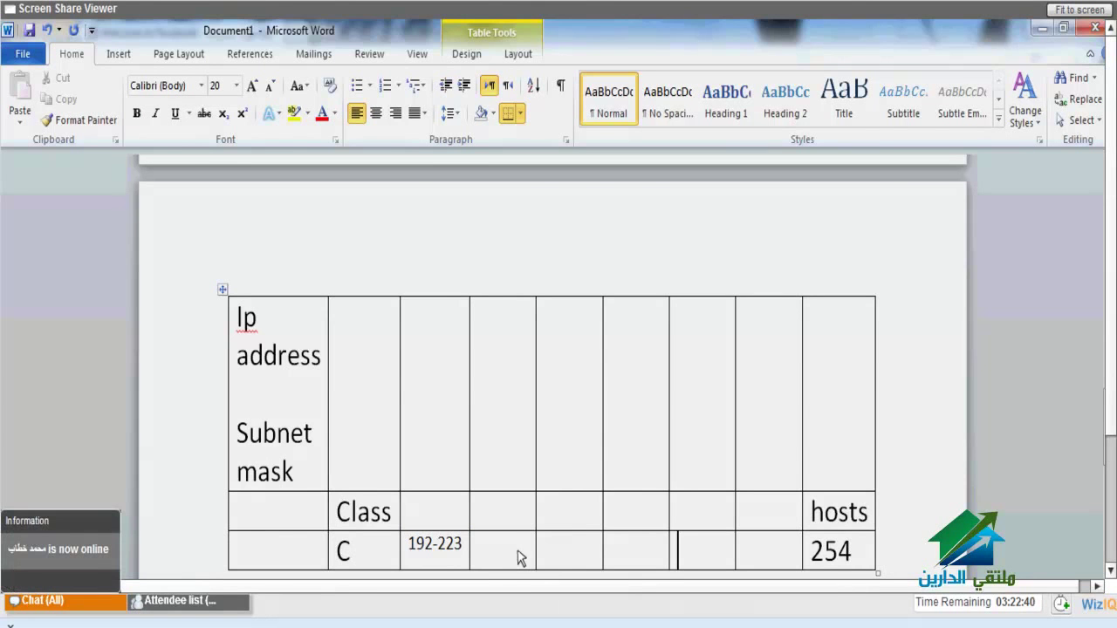
key(alt+Tab)
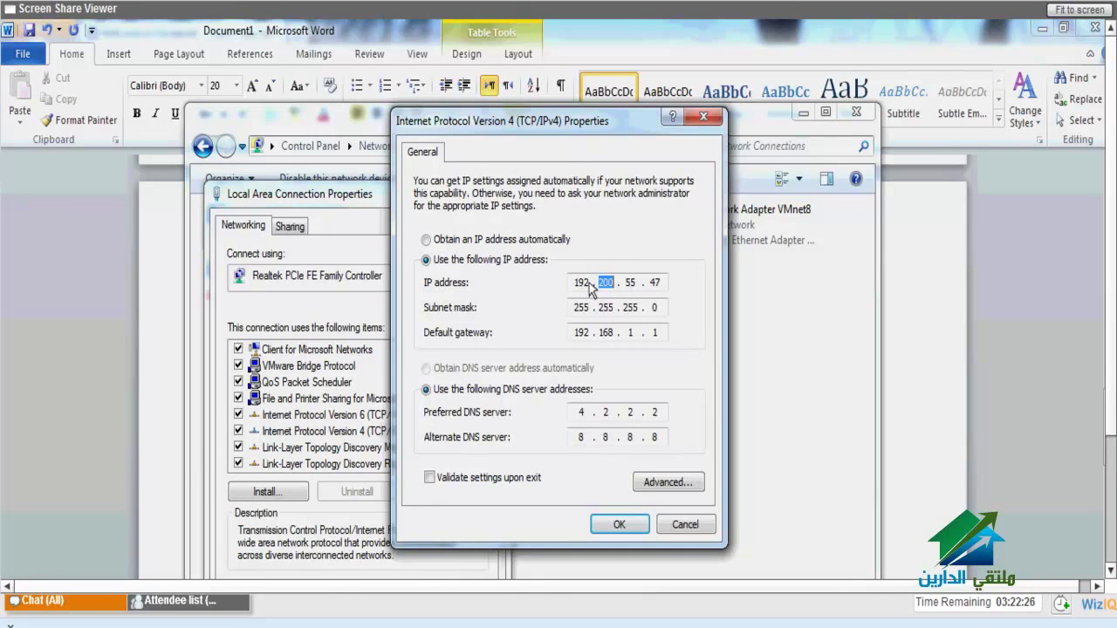
- Type IP address octets 200, 200, 200 and 1 in the IPv4 Properties dialog
text(200)
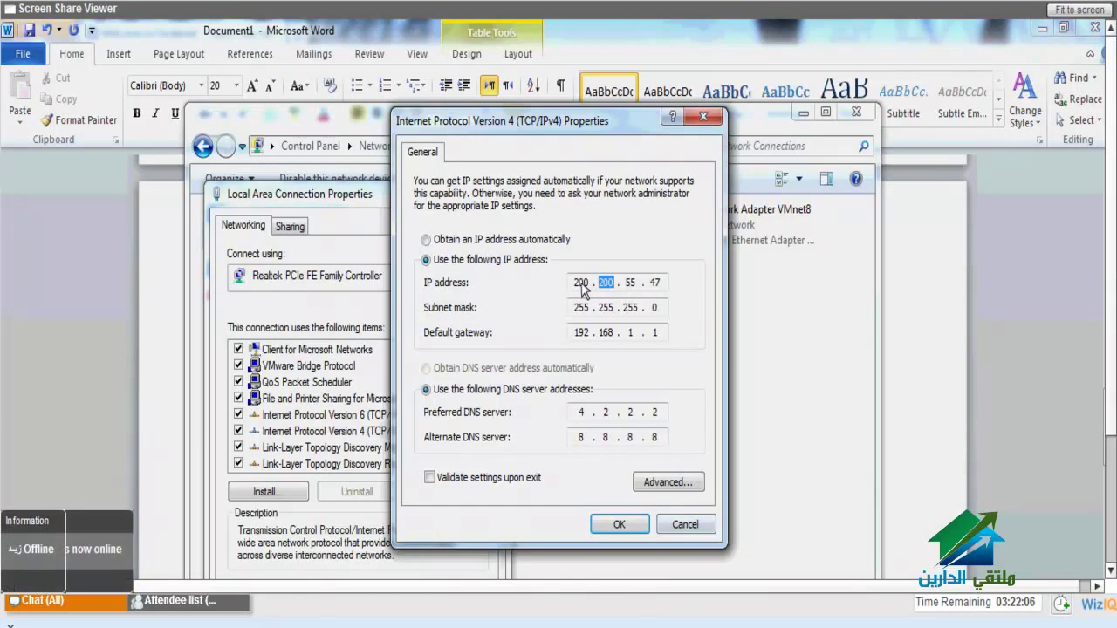
text(200200)
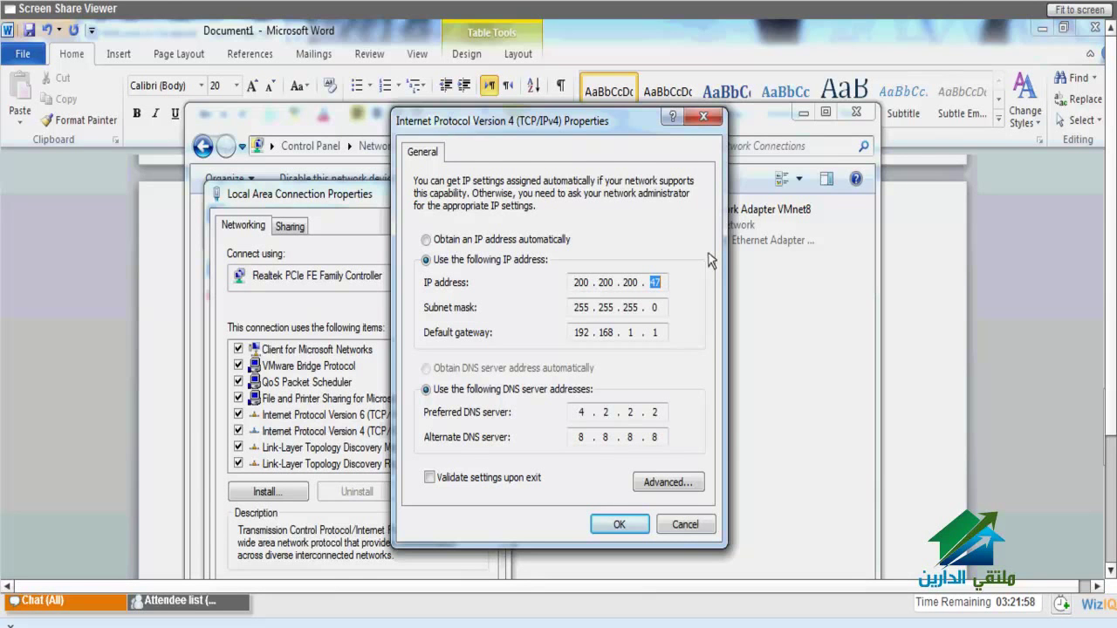
text(1)
key(Tab)
text(1)
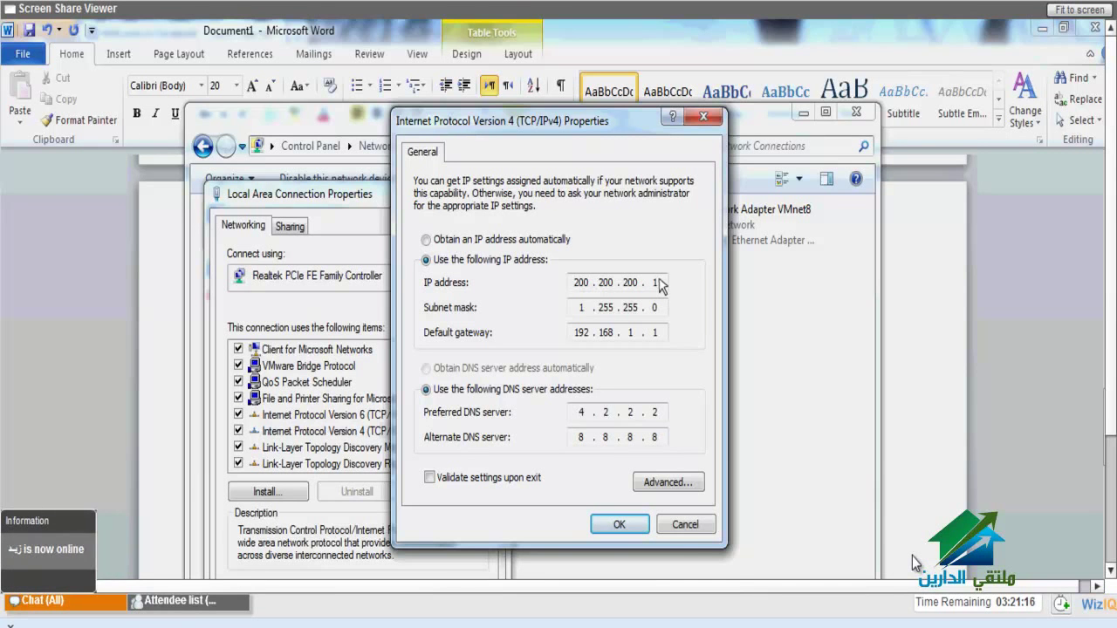
- Clear the subnet mask so the default fills in, then close the network windows
click(657, 307)
key(BackSpace)
key(BackSpace)
key(BackSpace)
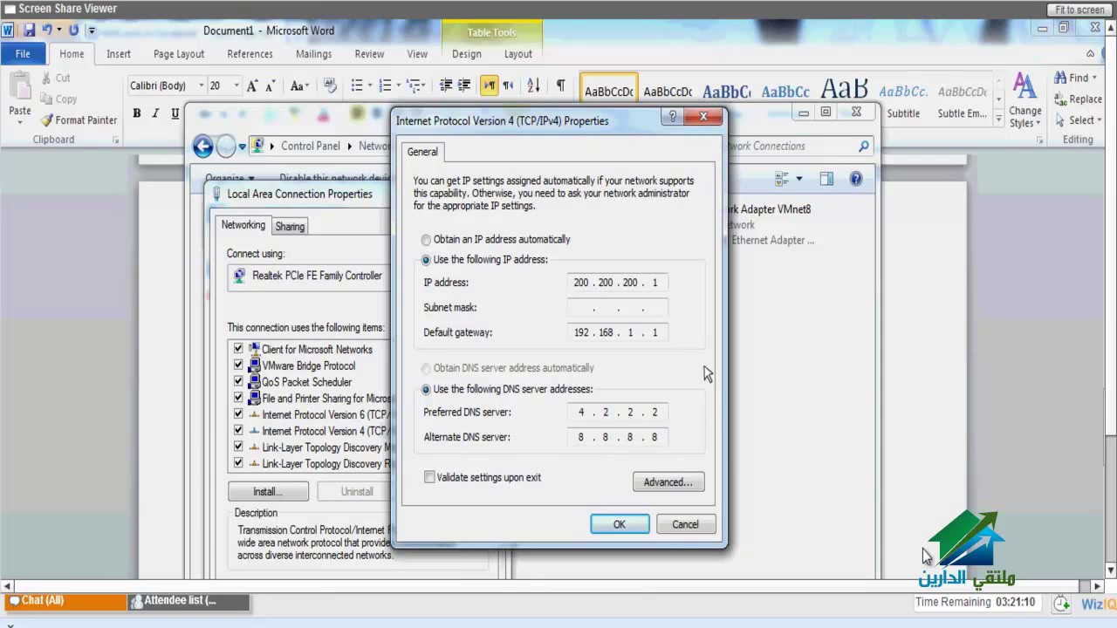
key(Tab)
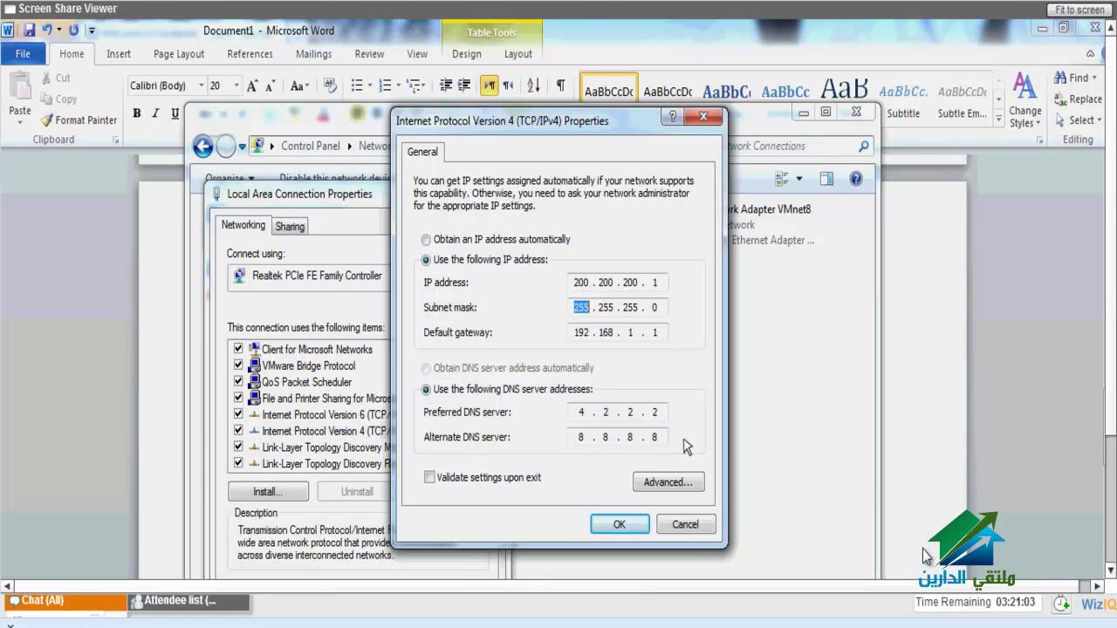
click(583, 77)
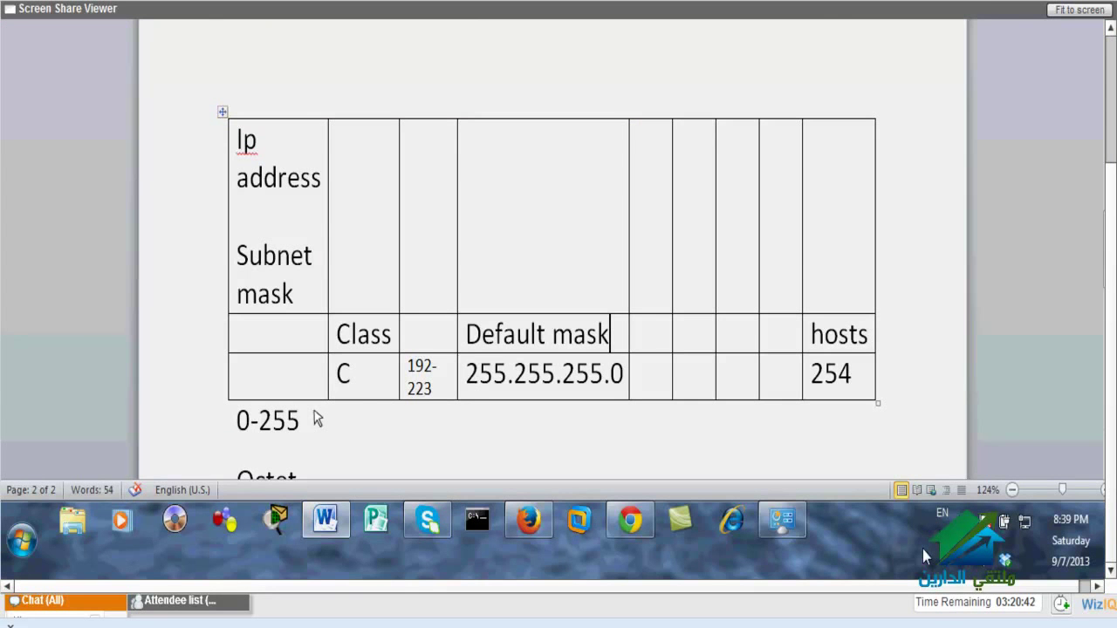
- Fill the new row with hosts 65634, Class B and range 128-191
drag(429, 366, 437, 367)
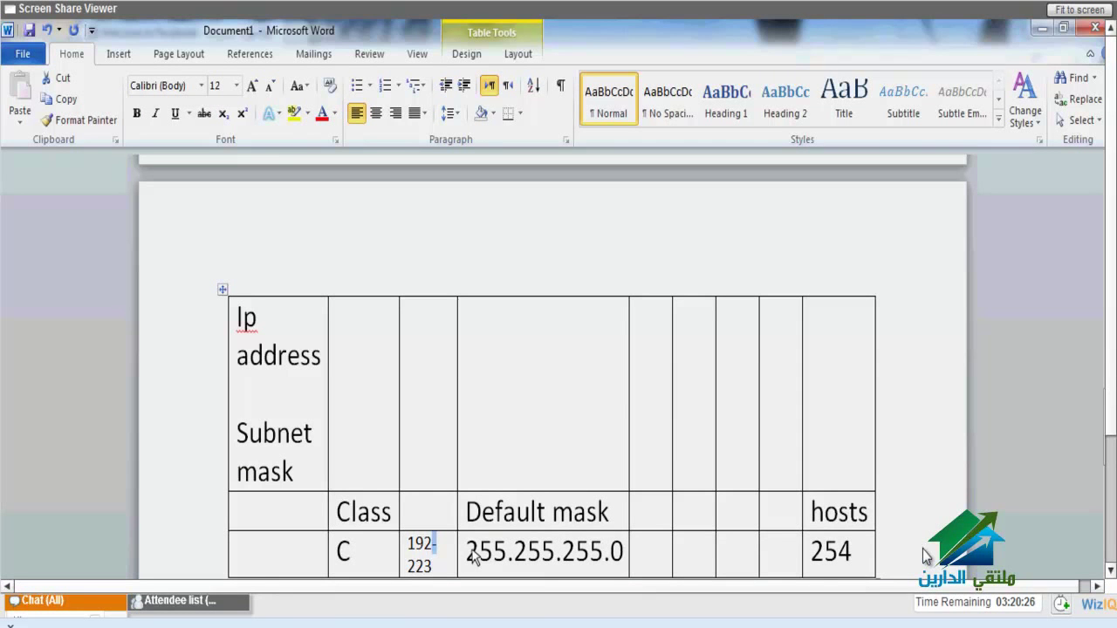
key(shift+Down)
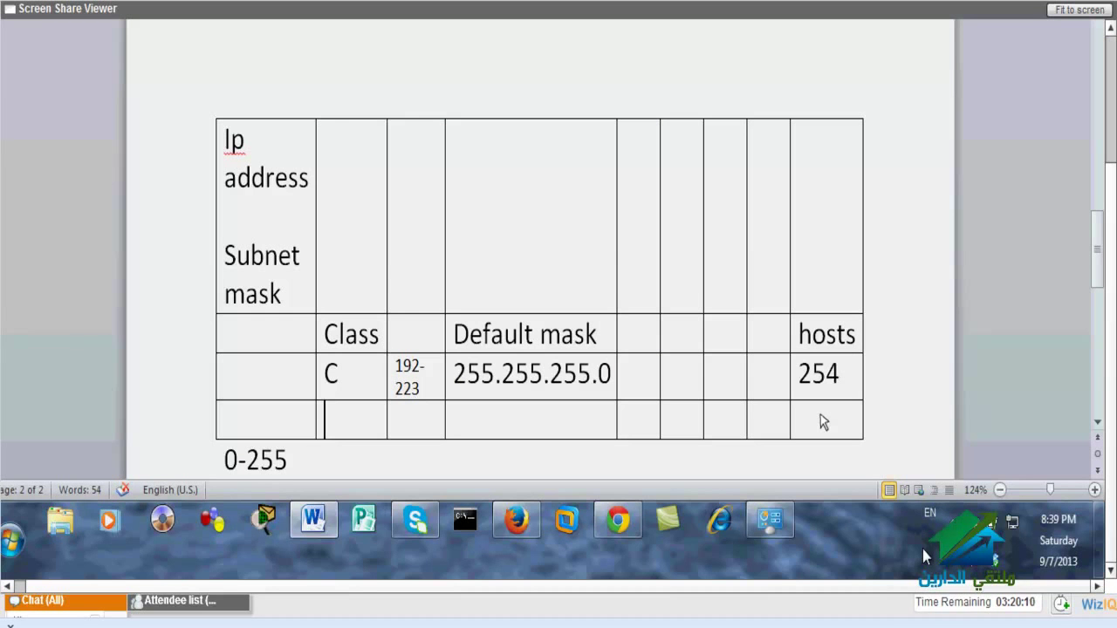
click(823, 422)
text(656)
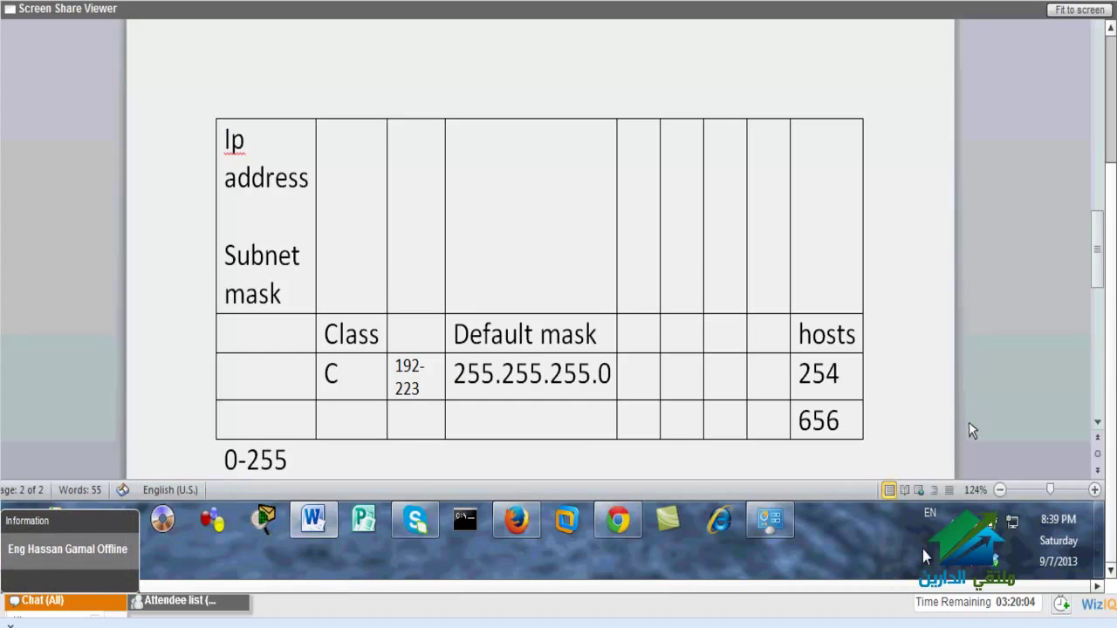
text(34)
click(349, 421)
text(b)
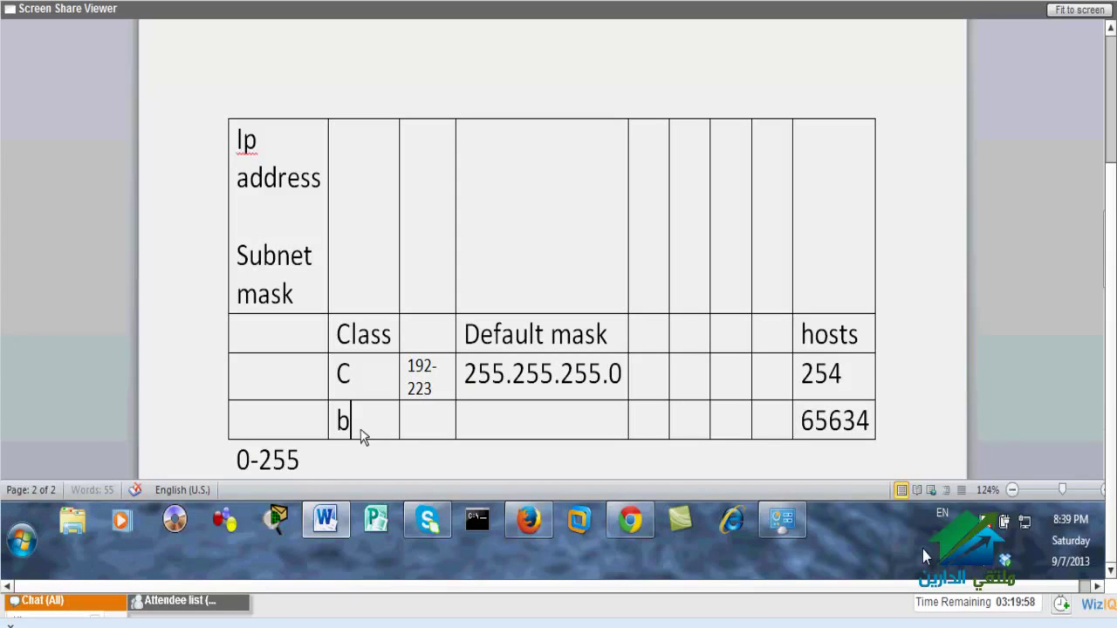
key(Tab)
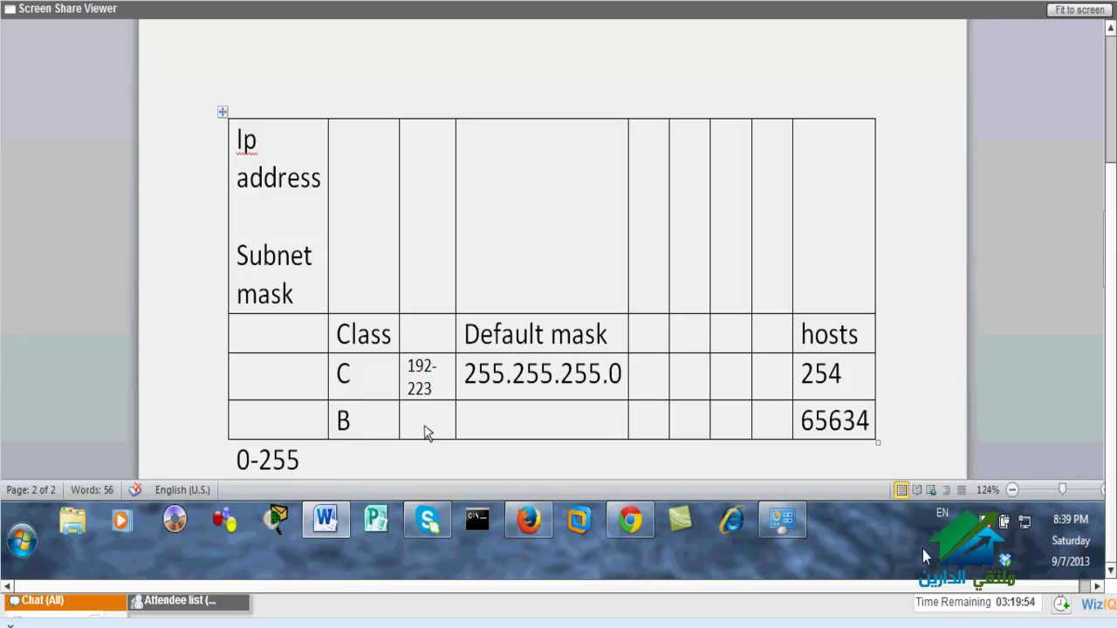
text(128-)
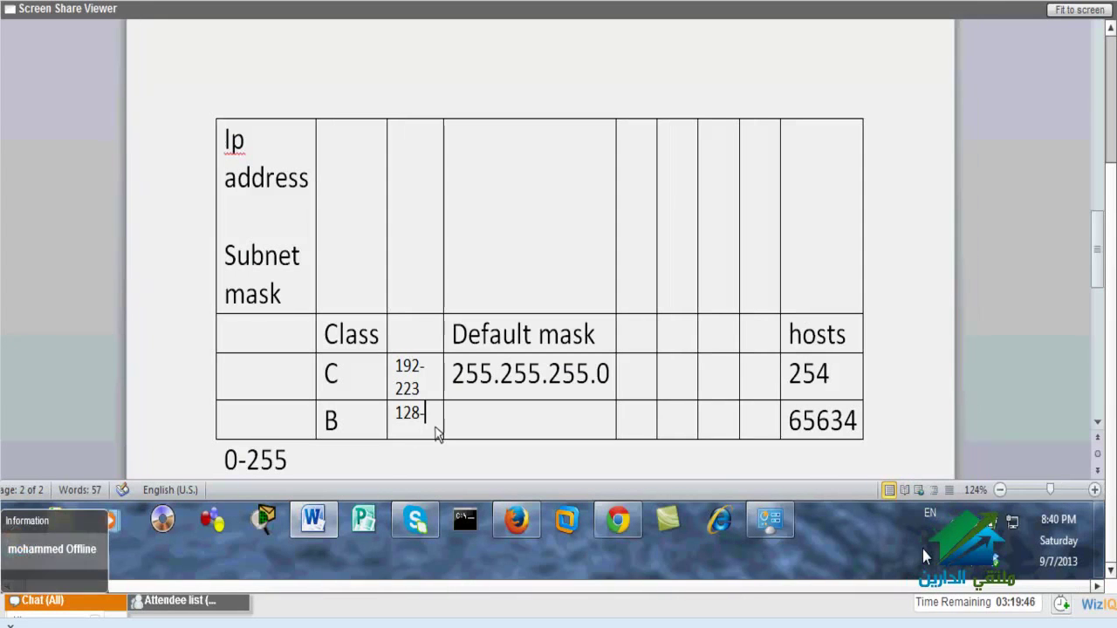
text(191)
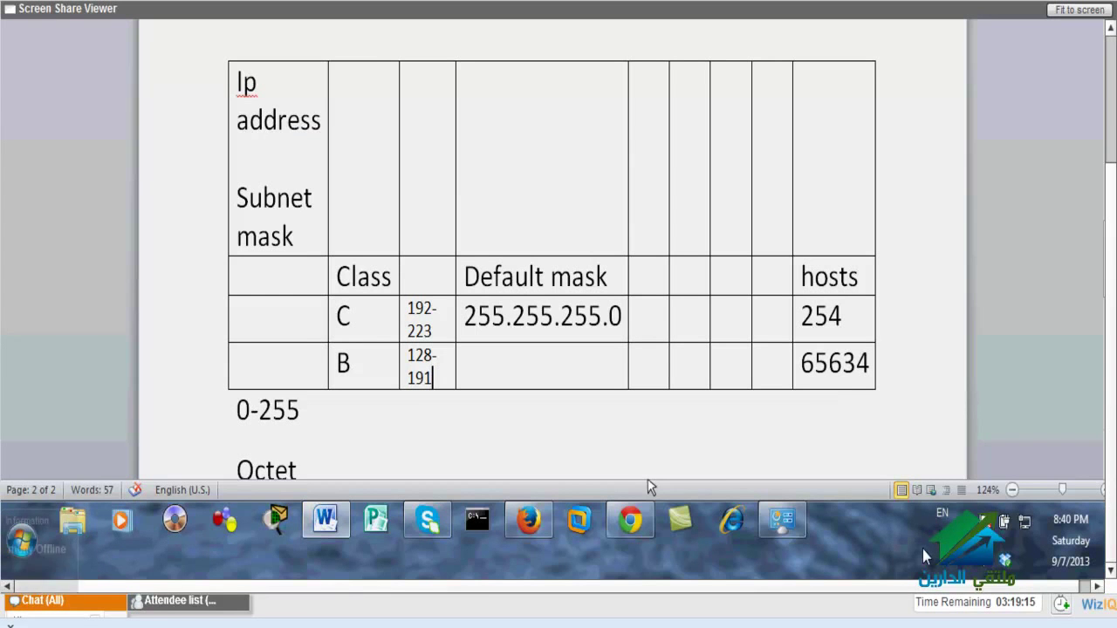
- Type 128 inside the Class B hosts value 65634
click(844, 363)
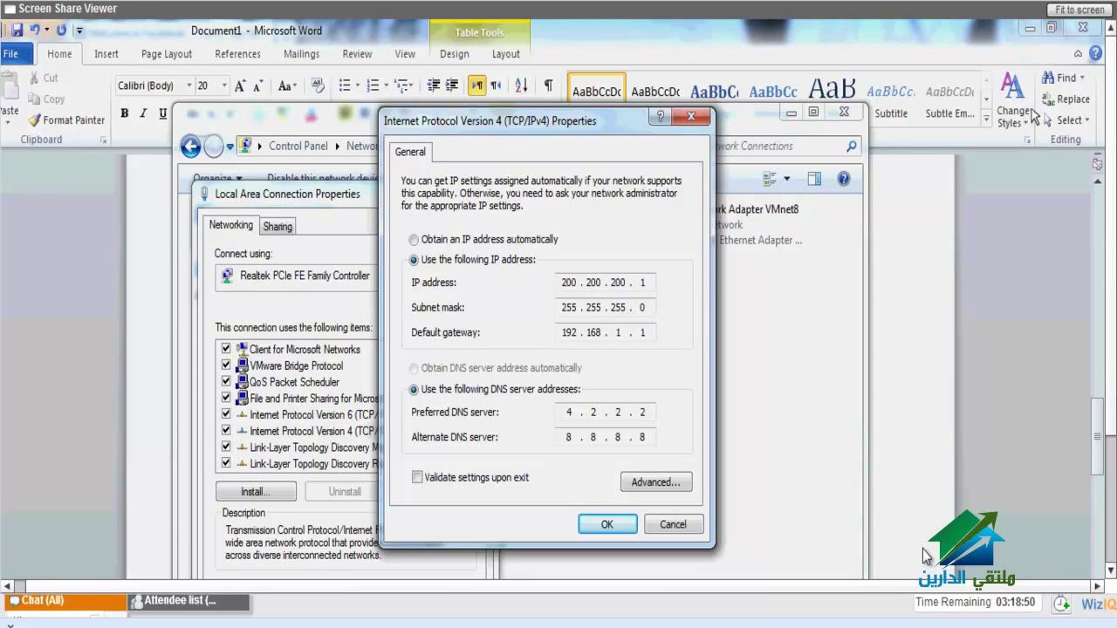
text(128-191)
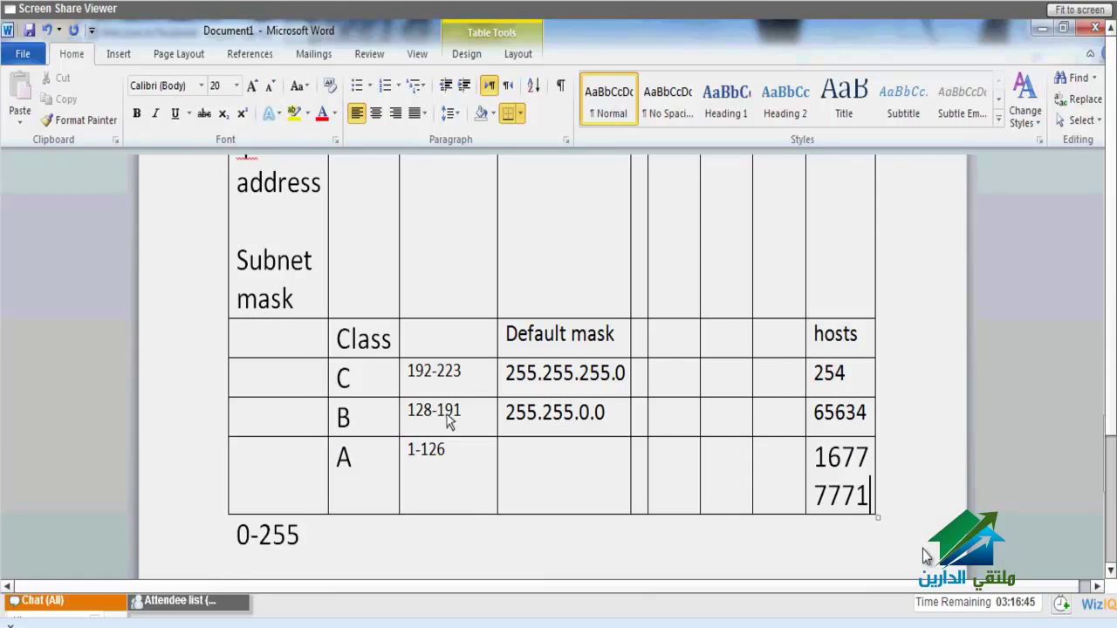
- Type 255.0.0.0 in Class A's Default mask cell, sized to match the other masks
click(559, 463)
text(255.0.0.0)
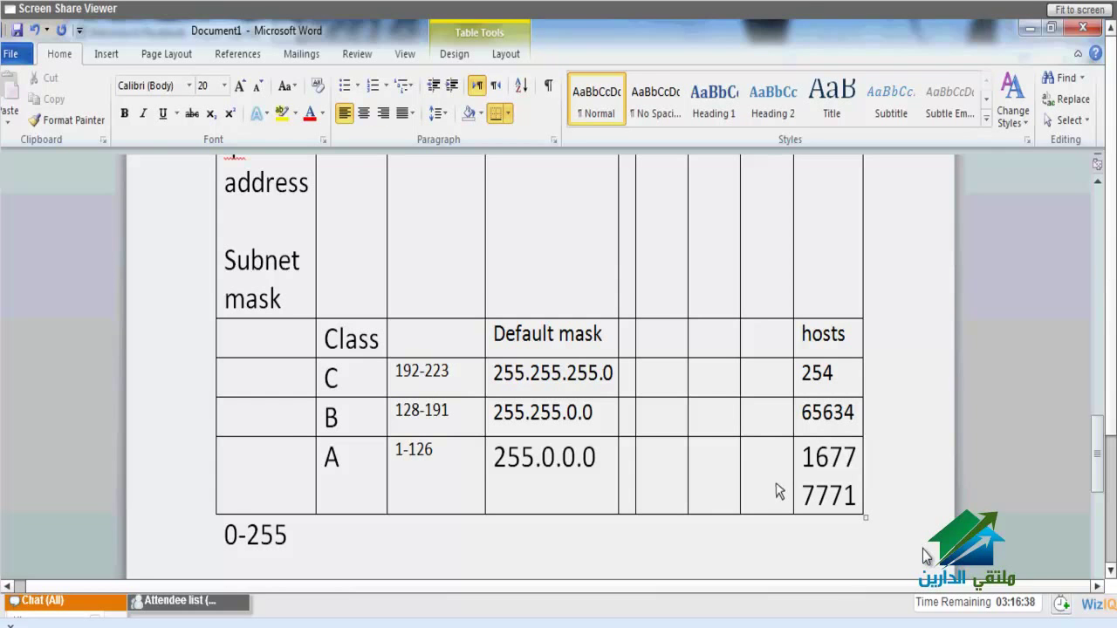
key(ctrl+z)
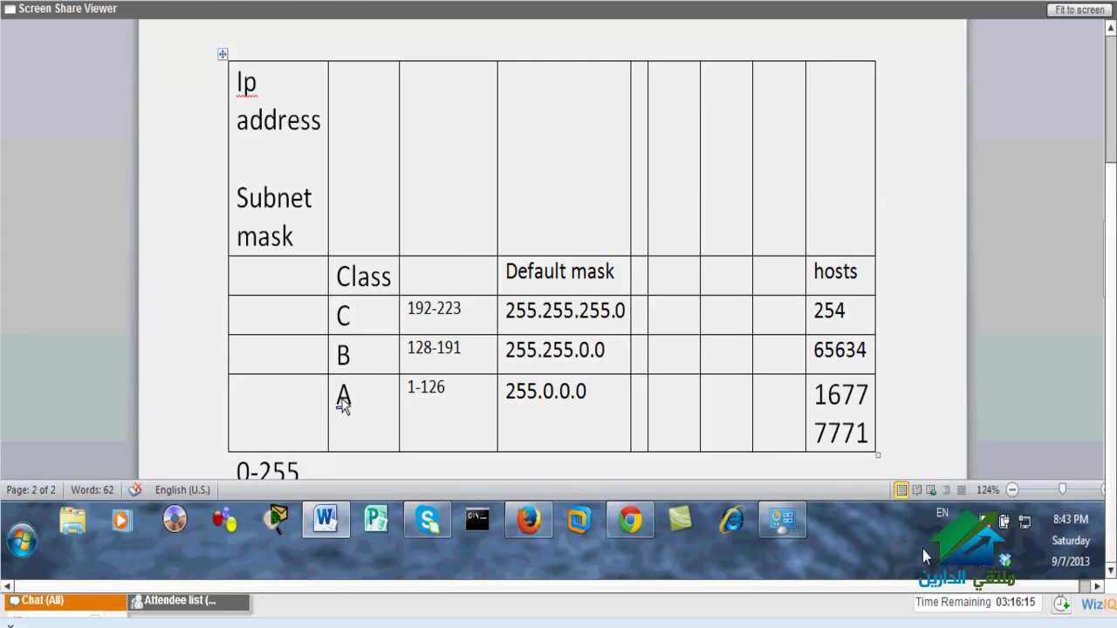
- Type 'broadcast' on the blank line beneath the class table
scroll(345, 397, down, 1)
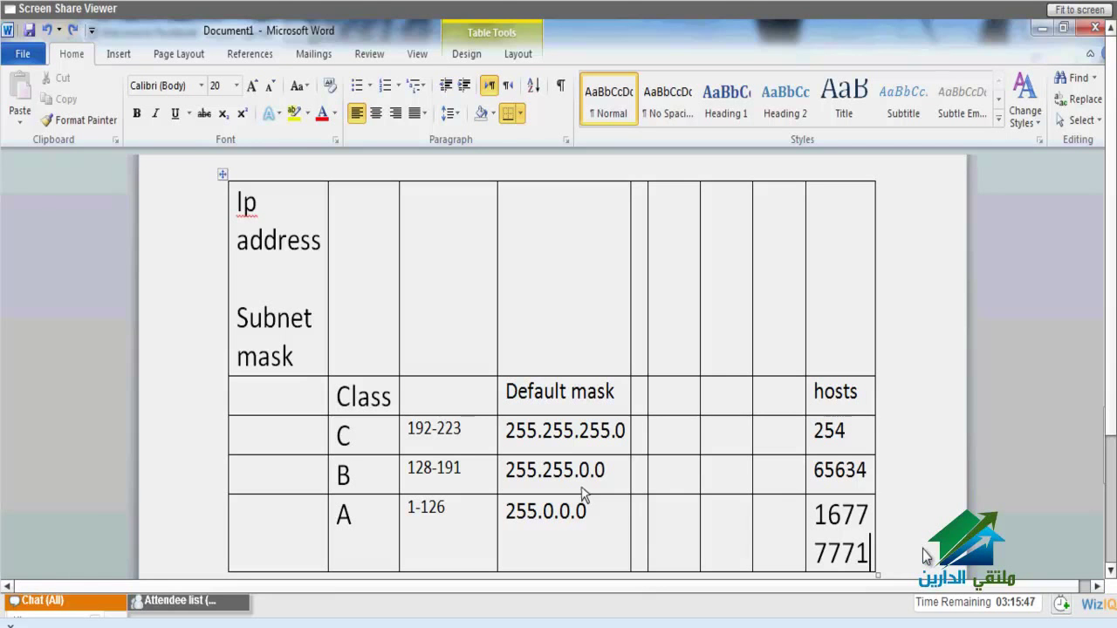
click(586, 511)
key(Left)
key(Left)
key(Left)
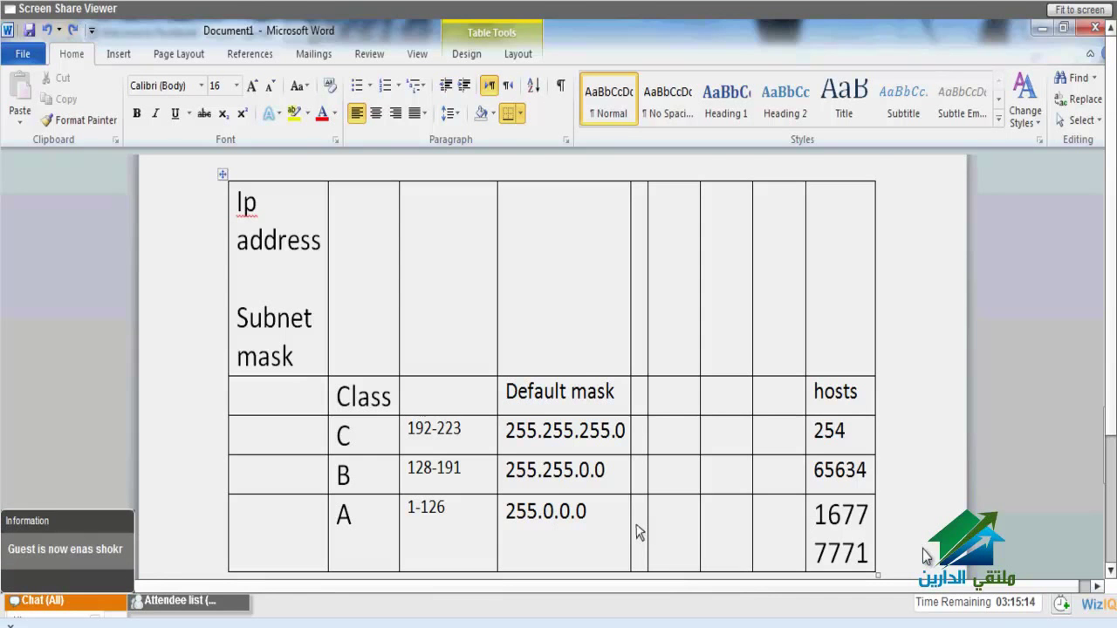
click(389, 563)
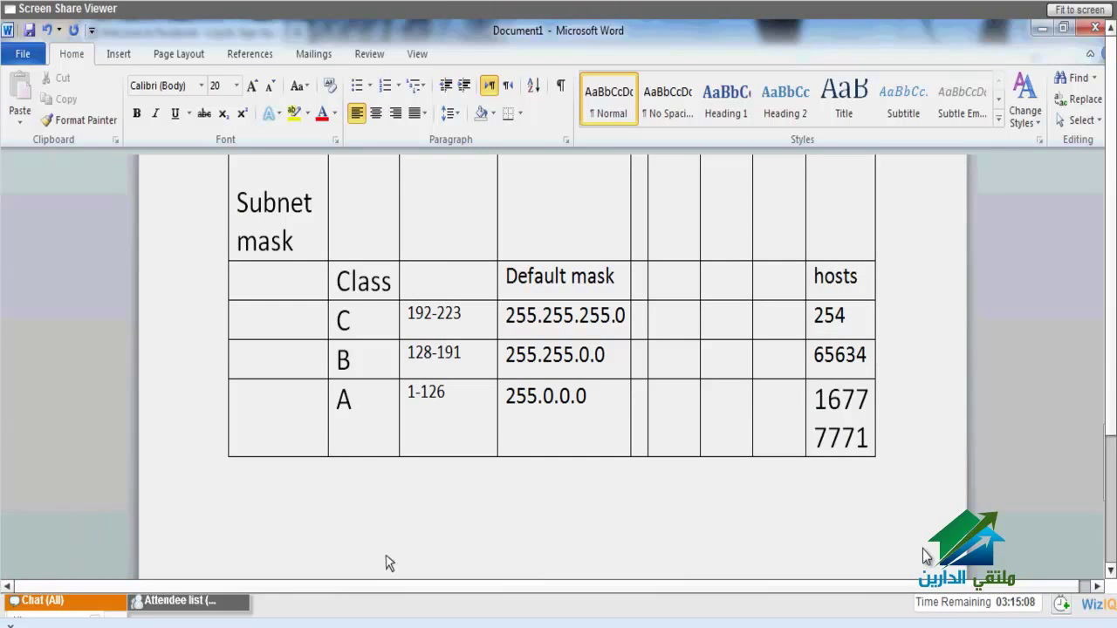
text(broadcast)
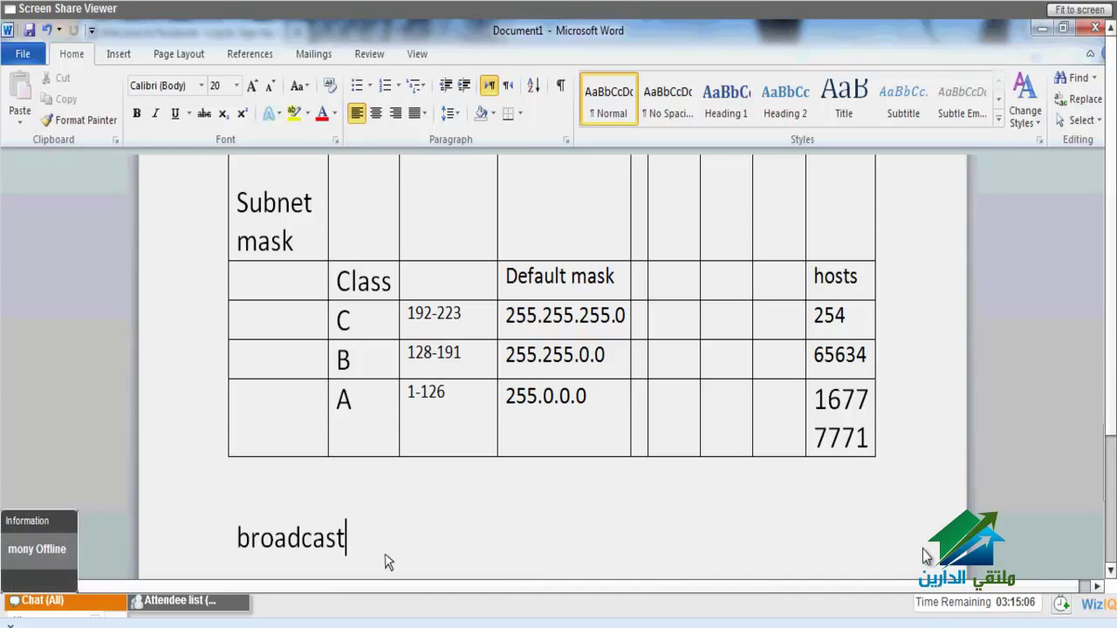